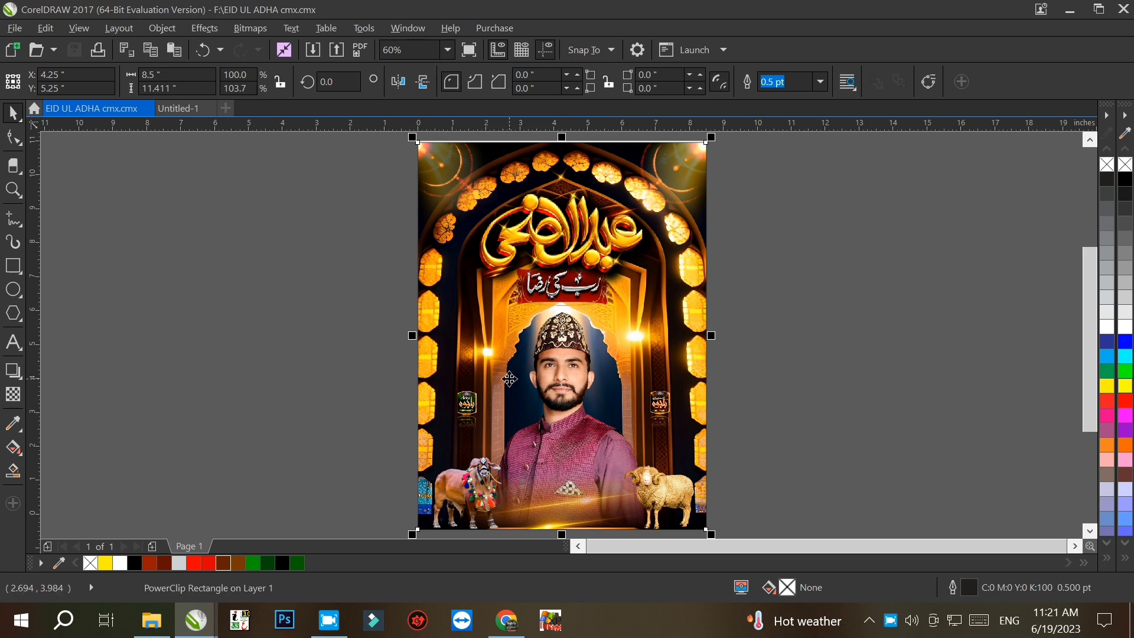
Open the Eid ul Adha poster's PowerClip contents for editing
{"action": "scroll", "coordinate": [510, 379], "scroll_direction": "down", "scroll_amount": 2}
{"action": "left_click", "coordinate": [481, 482]}
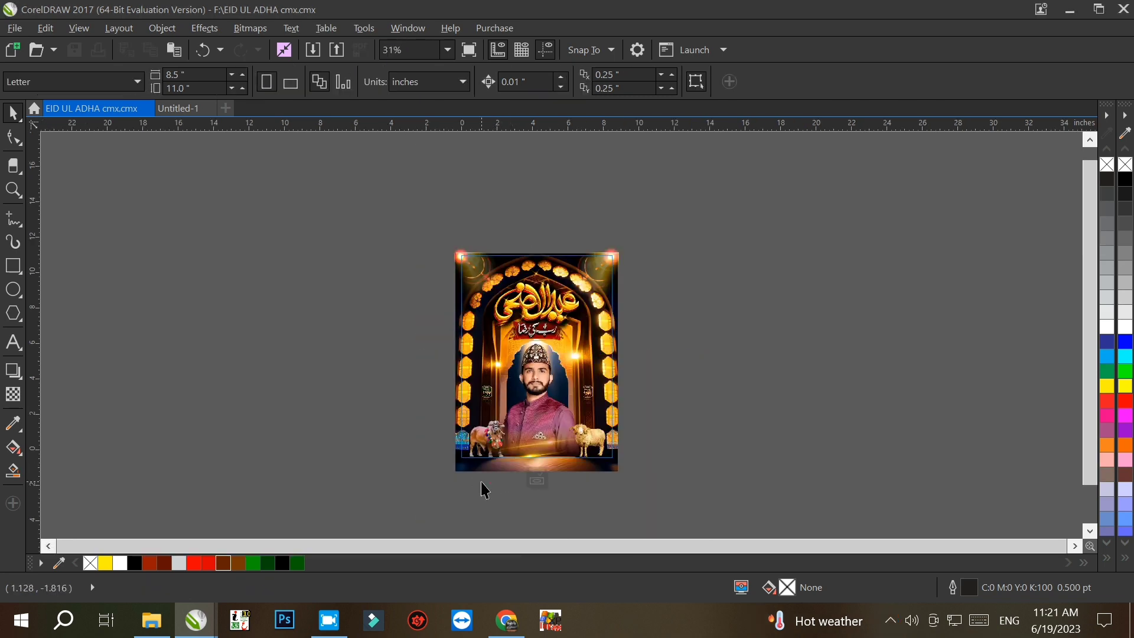
{"action": "scroll", "coordinate": [615, 384], "scroll_direction": "up", "scroll_amount": 2}
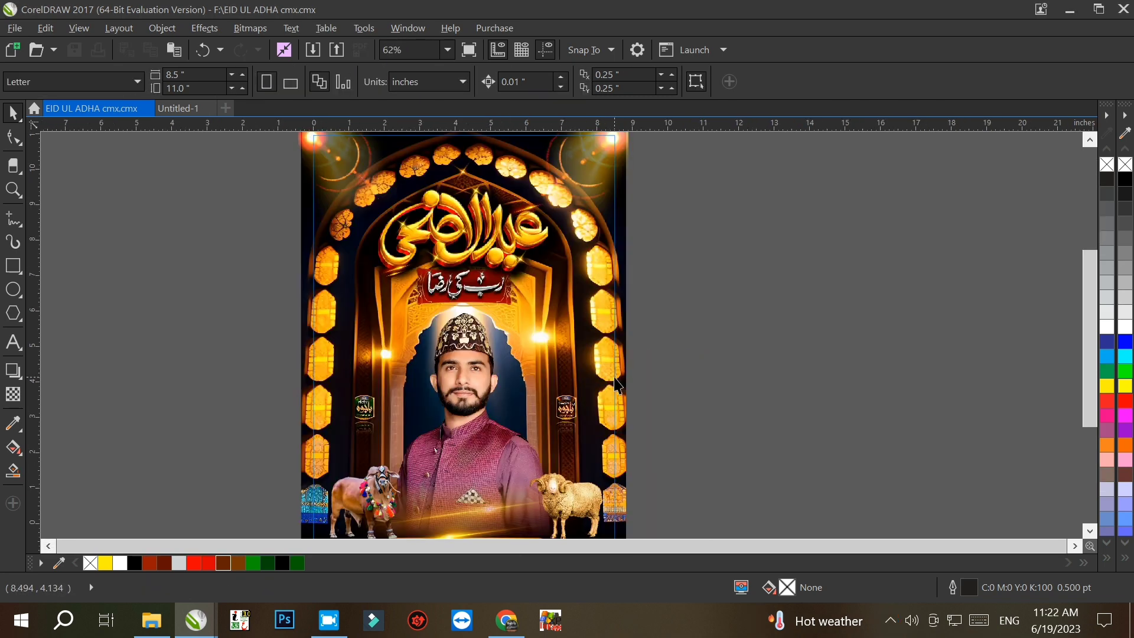
{"action": "scroll", "coordinate": [597, 303], "scroll_direction": "down", "scroll_amount": 4}
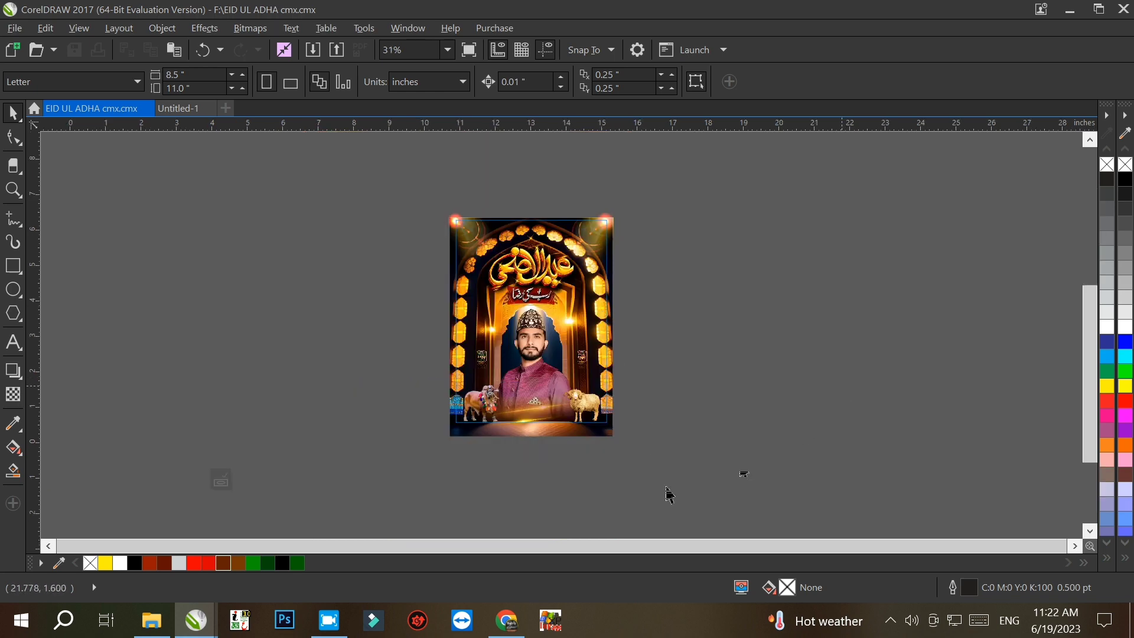
Move the ram and the decorated cow out of the poster, placing them side by side on the empty area to its right
{"action": "scroll", "coordinate": [388, 454], "scroll_direction": "up", "scroll_amount": 4}
{"action": "left_click", "coordinate": [329, 434]}
{"action": "left_click_drag", "start_coordinate": [331, 418], "coordinate": [928, 239]}
{"action": "left_click", "coordinate": [105, 428]}
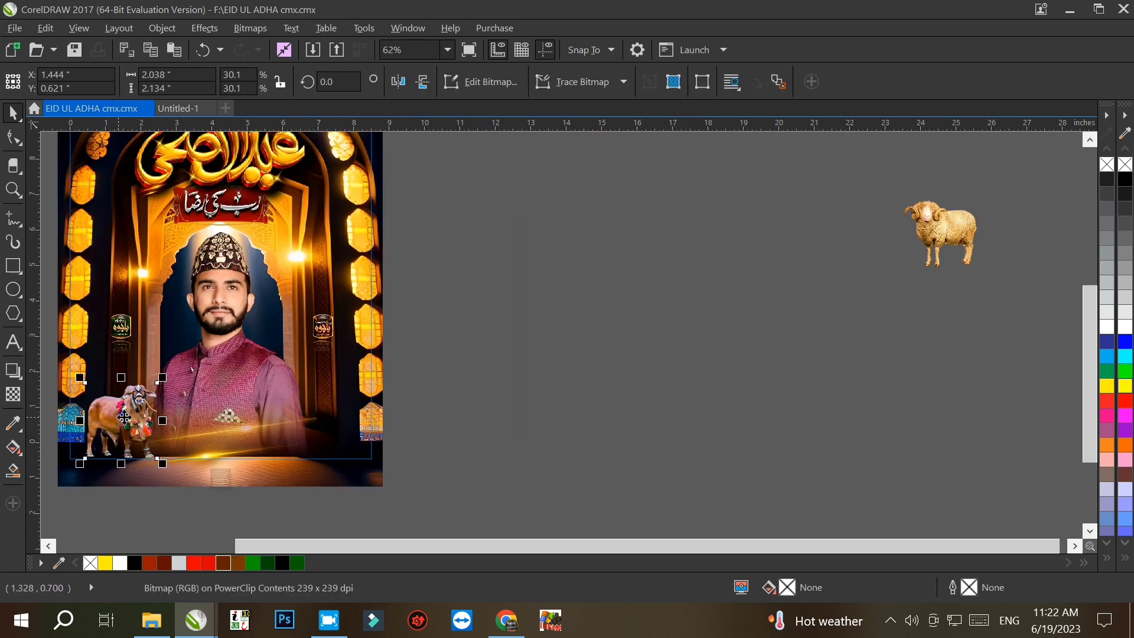
{"action": "left_click_drag", "start_coordinate": [124, 417], "coordinate": [859, 233]}
{"action": "scroll", "coordinate": [944, 218], "scroll_direction": "up", "scroll_amount": 3}
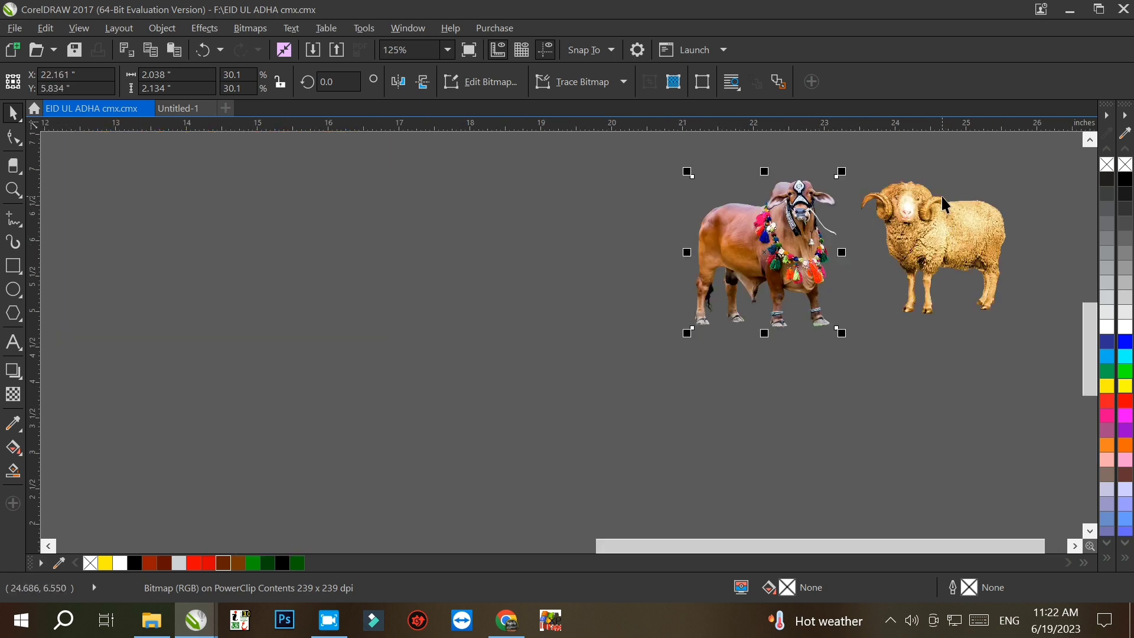
{"action": "scroll", "coordinate": [941, 197], "scroll_direction": "up", "scroll_amount": 4}
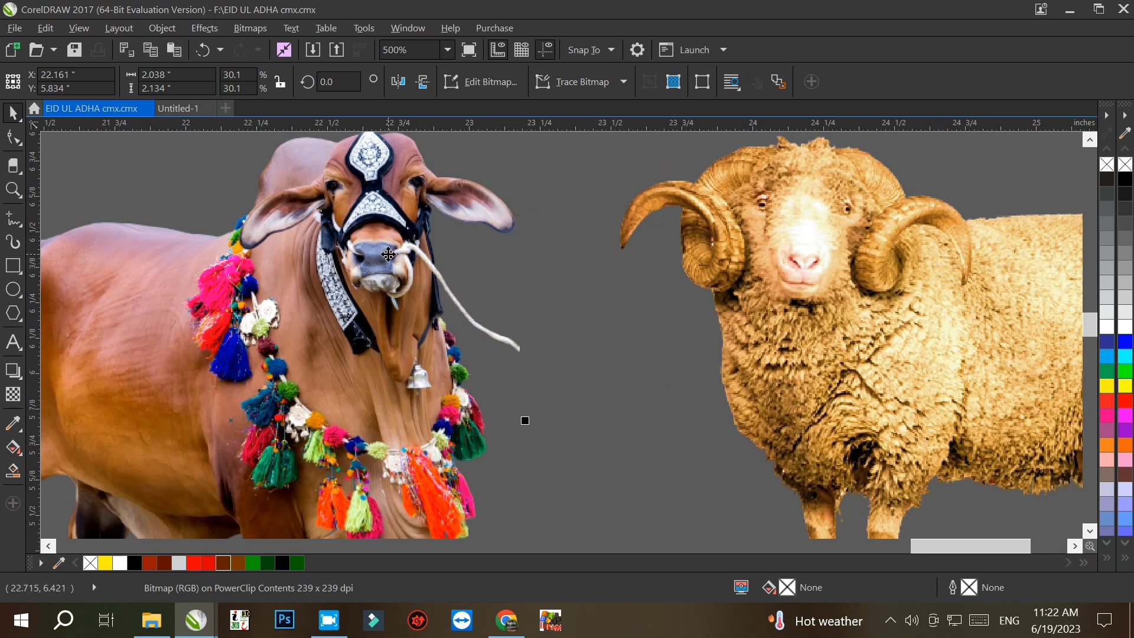
{"action": "scroll", "coordinate": [866, 214], "scroll_direction": "down", "scroll_amount": 6}
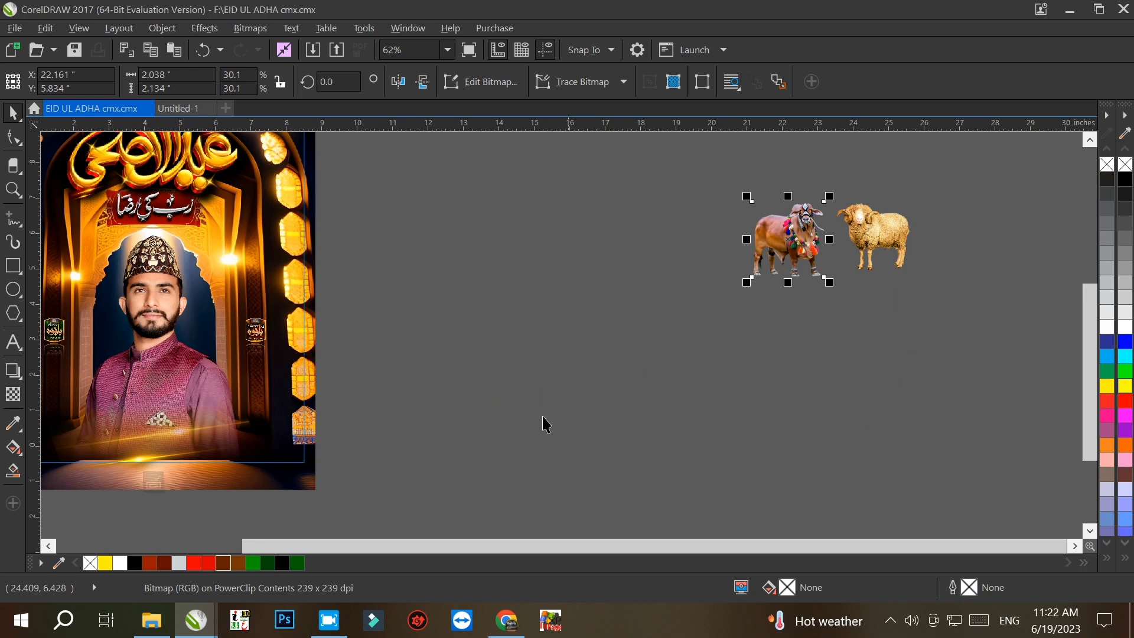
Move both studio badges out of the poster to its left, with the red badge directly beside the green one
{"action": "scroll", "coordinate": [790, 310], "scroll_direction": "down", "scroll_amount": 1}
{"action": "scroll", "coordinate": [386, 337], "scroll_direction": "up", "scroll_amount": 1}
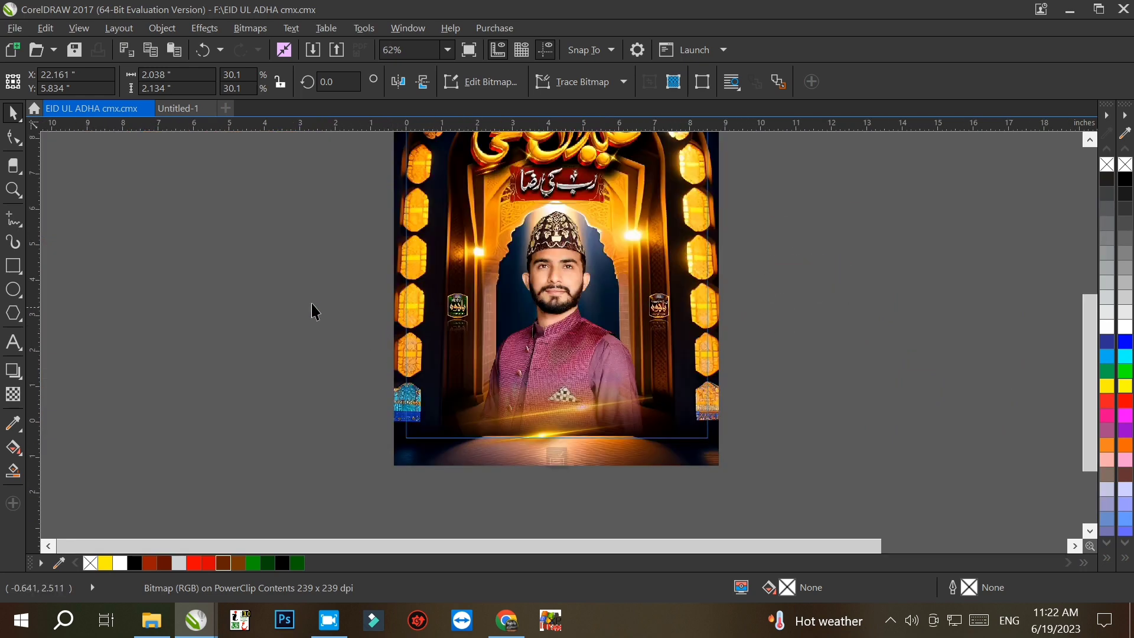
{"action": "left_click_drag", "start_coordinate": [741, 363], "coordinate": [289, 276]}
{"action": "scroll", "coordinate": [769, 357], "scroll_direction": "down", "scroll_amount": 1}
{"action": "scroll", "coordinate": [202, 277], "scroll_direction": "up", "scroll_amount": 4}
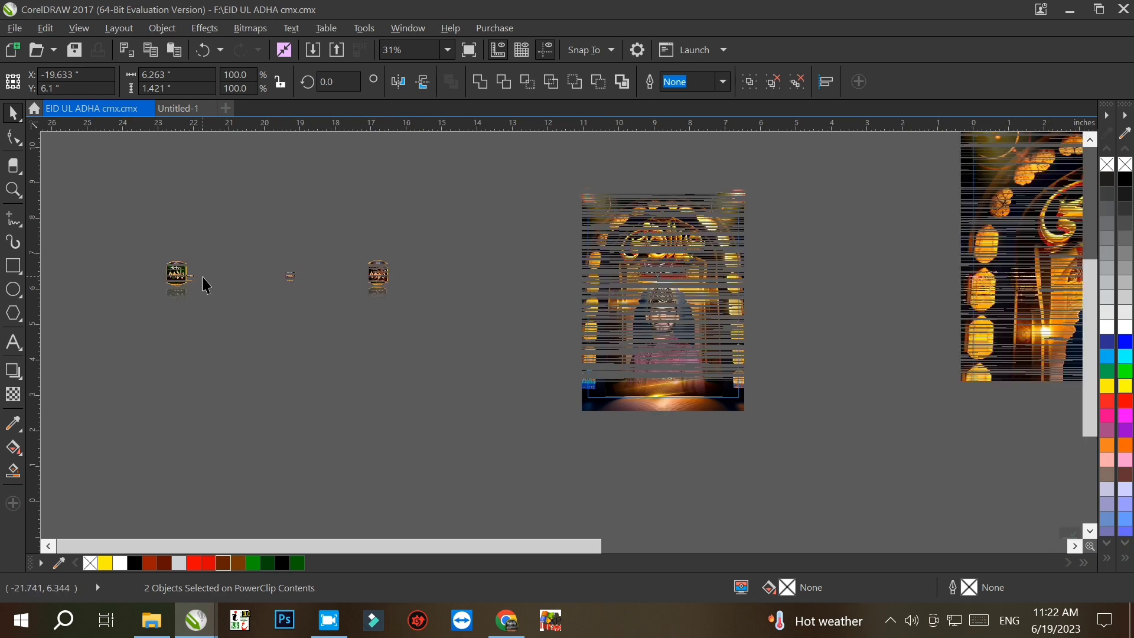
{"action": "left_click", "coordinate": [365, 380]}
{"action": "left_click_drag", "start_coordinate": [553, 298], "coordinate": [198, 291]}
{"action": "scroll", "coordinate": [70, 275], "scroll_direction": "up", "scroll_amount": 4}
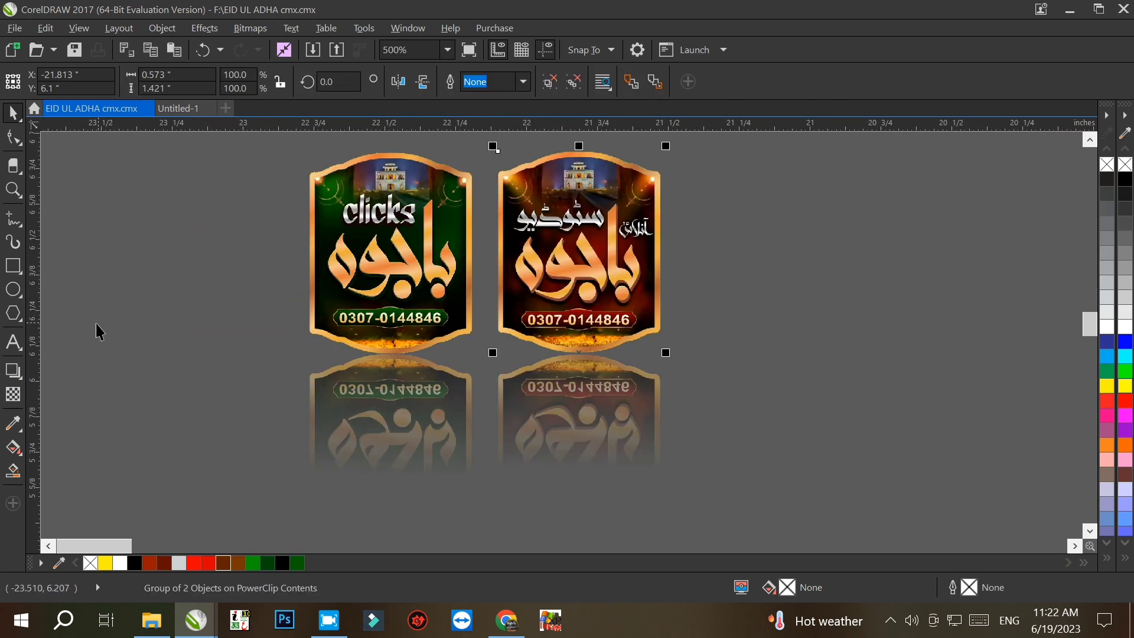
Extend the transparency fade on the red badge's reflection slightly downward
{"action": "left_click", "coordinate": [582, 434]}
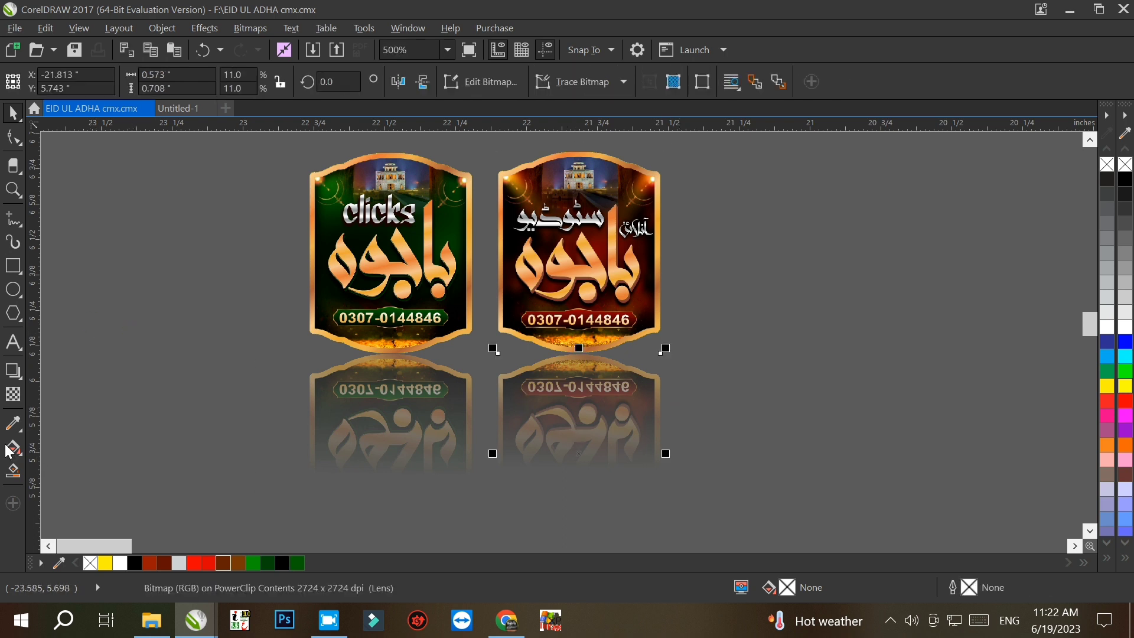
{"action": "left_click", "coordinate": [13, 394]}
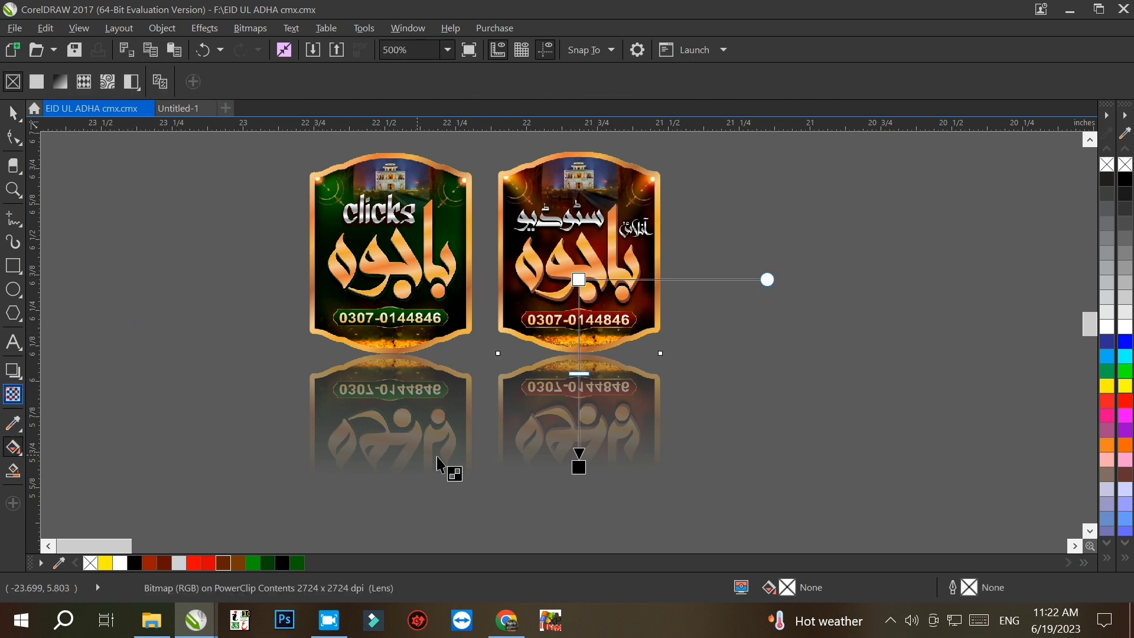
{"action": "mouse_move", "coordinate": [580, 464]}
{"action": "left_mouse_down"}
{"action": "mouse_move", "coordinate": [586, 471]}
{"action": "mouse_move", "coordinate": [578, 425]}
{"action": "mouse_move", "coordinate": [581, 482]}
{"action": "left_mouse_up"}
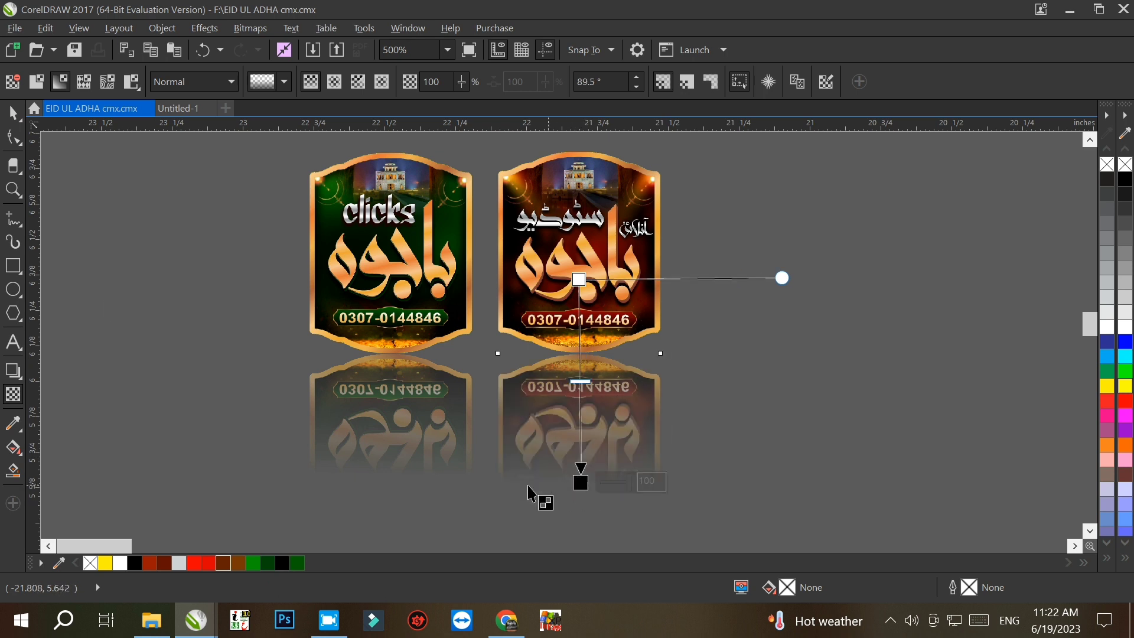
{"action": "left_click", "coordinate": [14, 112]}
{"action": "left_click", "coordinate": [197, 295]}
Move the lens flare and the yellow light beam from the poster's upper-left corner to the empty area left of it
{"action": "scroll", "coordinate": [195, 293], "scroll_direction": "down", "scroll_amount": 4}
{"action": "scroll", "coordinate": [210, 340], "scroll_direction": "down", "scroll_amount": 2}
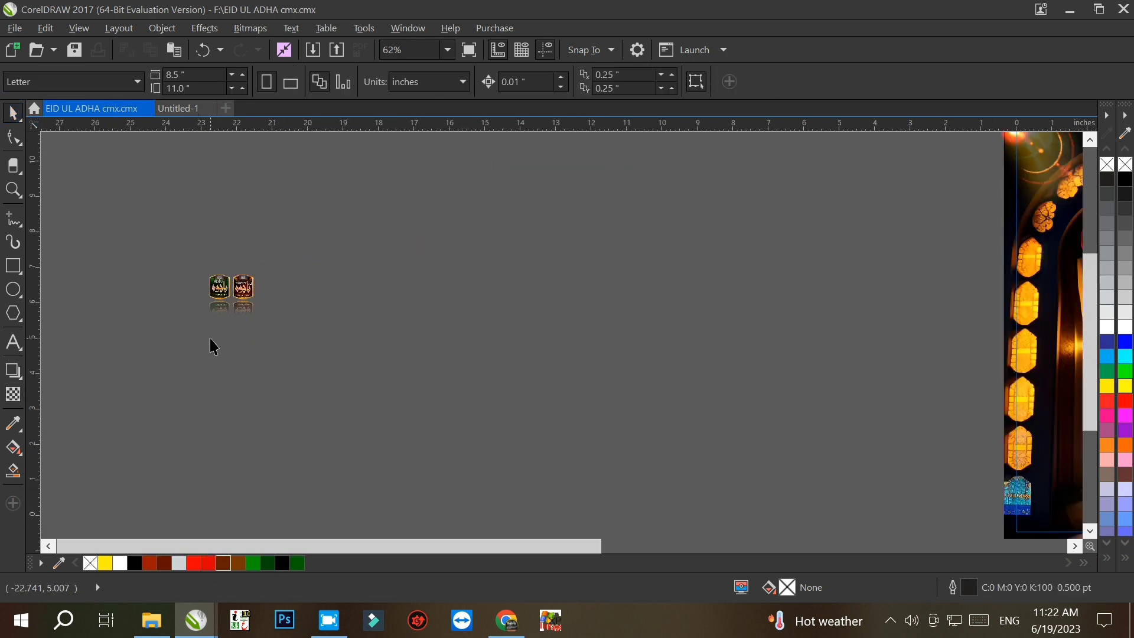
{"action": "scroll", "coordinate": [210, 338], "scroll_direction": "down", "scroll_amount": 2}
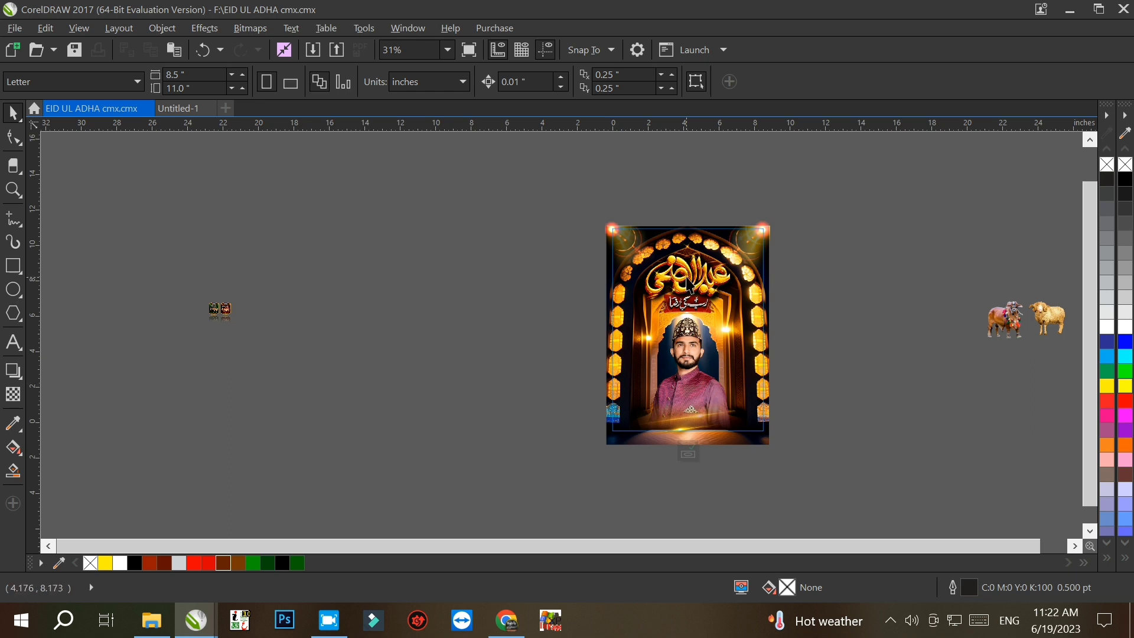
{"action": "scroll", "coordinate": [686, 273], "scroll_direction": "up", "scroll_amount": 2}
{"action": "left_click", "coordinate": [571, 219]}
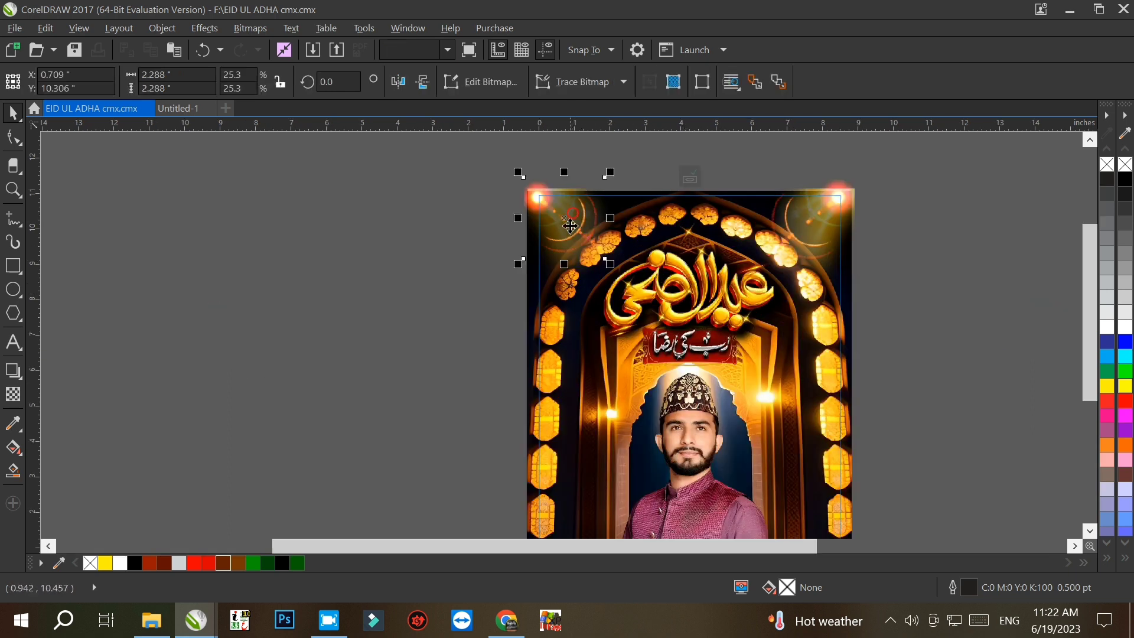
{"action": "left_click_drag", "start_coordinate": [570, 221], "coordinate": [97, 214]}
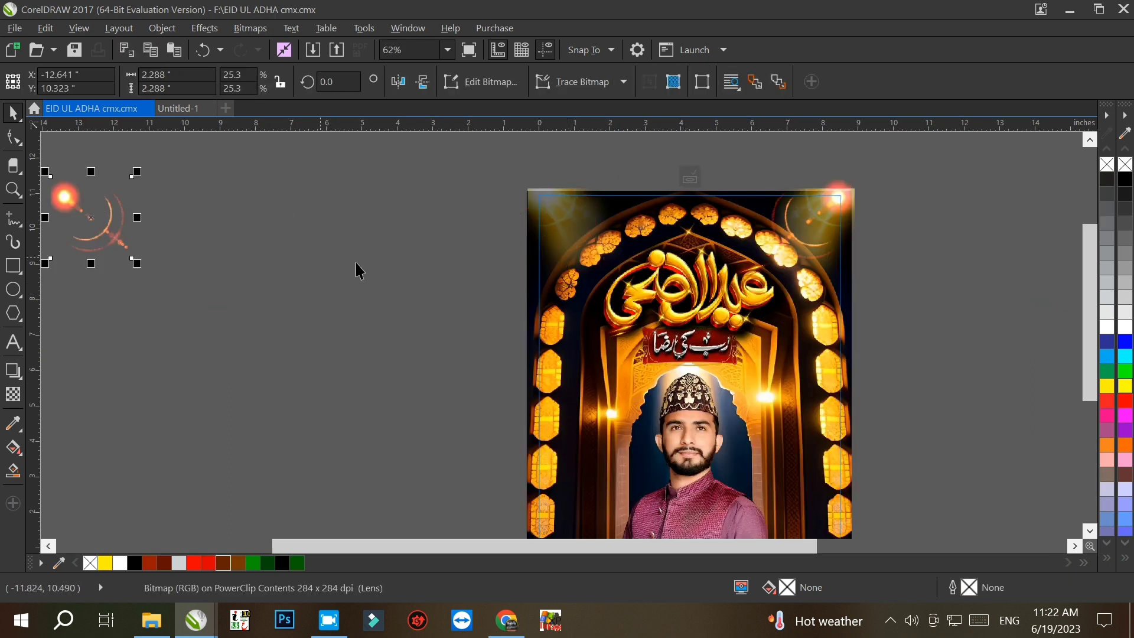
{"action": "left_click", "coordinate": [553, 224]}
{"action": "left_click_drag", "start_coordinate": [595, 220], "coordinate": [158, 173]}
Move the lens flare and the yellow light beam from the poster's upper-right corner to the empty area right of it
{"action": "left_click", "coordinate": [843, 216]}
{"action": "left_click_drag", "start_coordinate": [843, 217], "coordinate": [1038, 186]}
{"action": "left_click", "coordinate": [814, 233]}
{"action": "left_click_drag", "start_coordinate": [815, 233], "coordinate": [1034, 240]}
{"action": "left_click", "coordinate": [909, 338]}
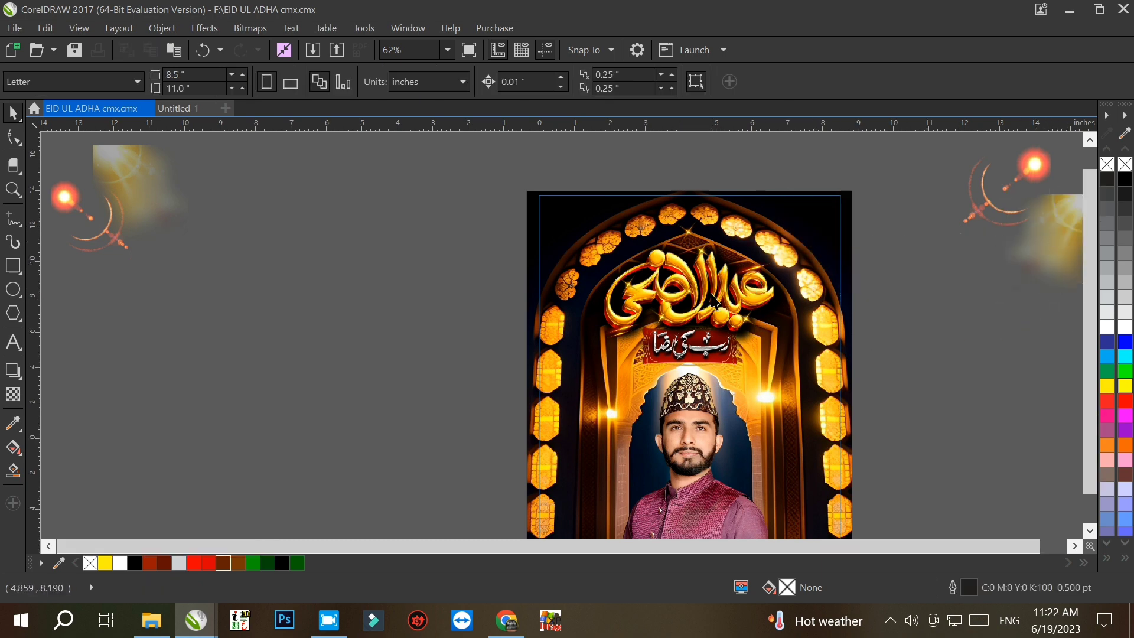
Set the transparency merge mode of the lens flare to the right of the poster to Normal
{"action": "scroll", "coordinate": [713, 298], "scroll_direction": "down", "scroll_amount": 2}
{"action": "scroll", "coordinate": [869, 253], "scroll_direction": "up", "scroll_amount": 2}
{"action": "left_click", "coordinate": [879, 242]}
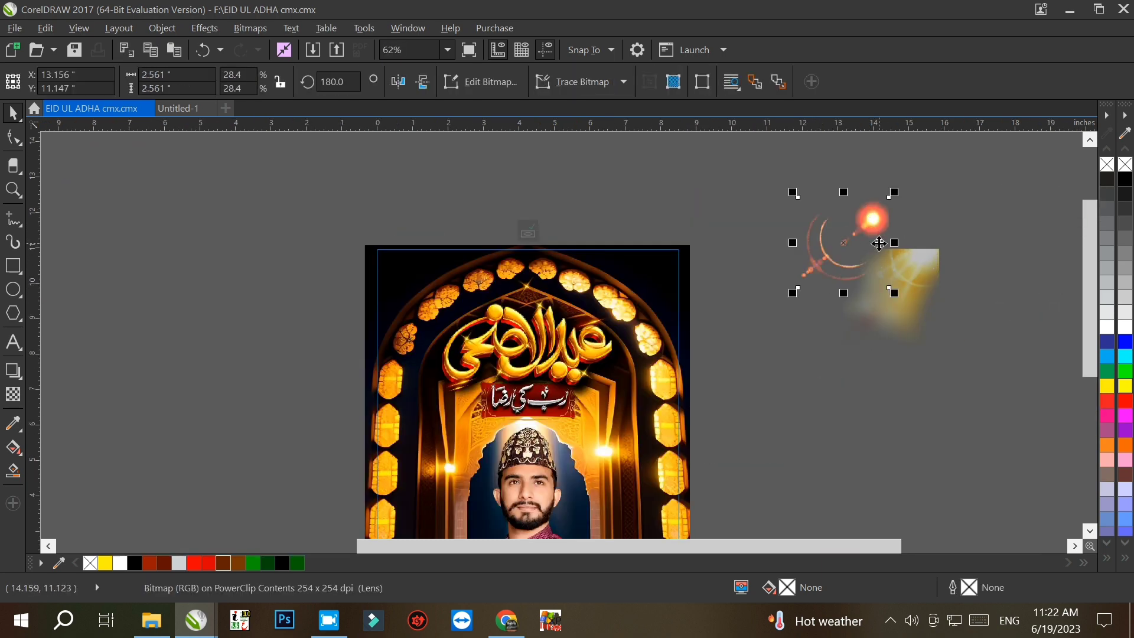
{"action": "left_click", "coordinate": [13, 394]}
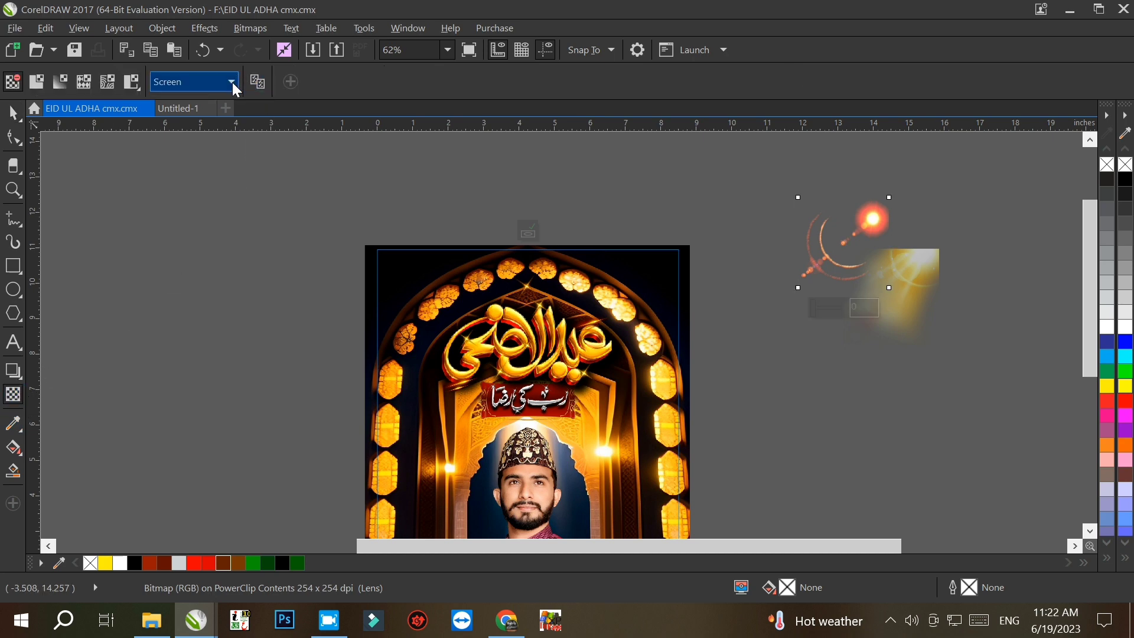
{"action": "left_click", "coordinate": [230, 82]}
{"action": "left_click", "coordinate": [195, 101]}
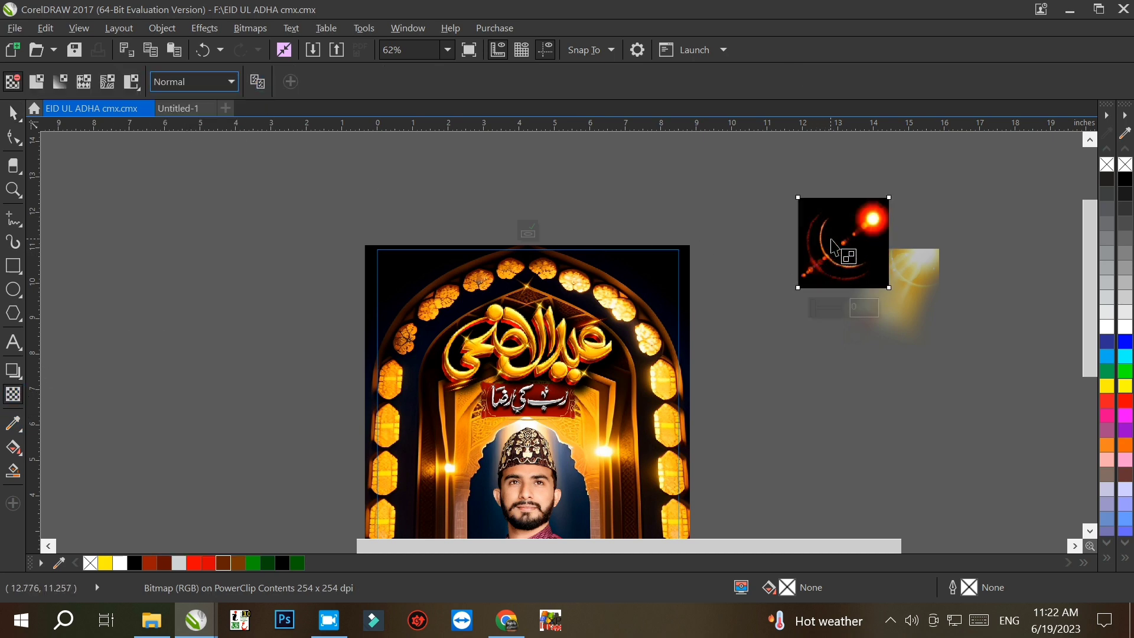
Set the same lens flare's transparency merge mode back to Screen
{"action": "left_click", "coordinate": [231, 83]}
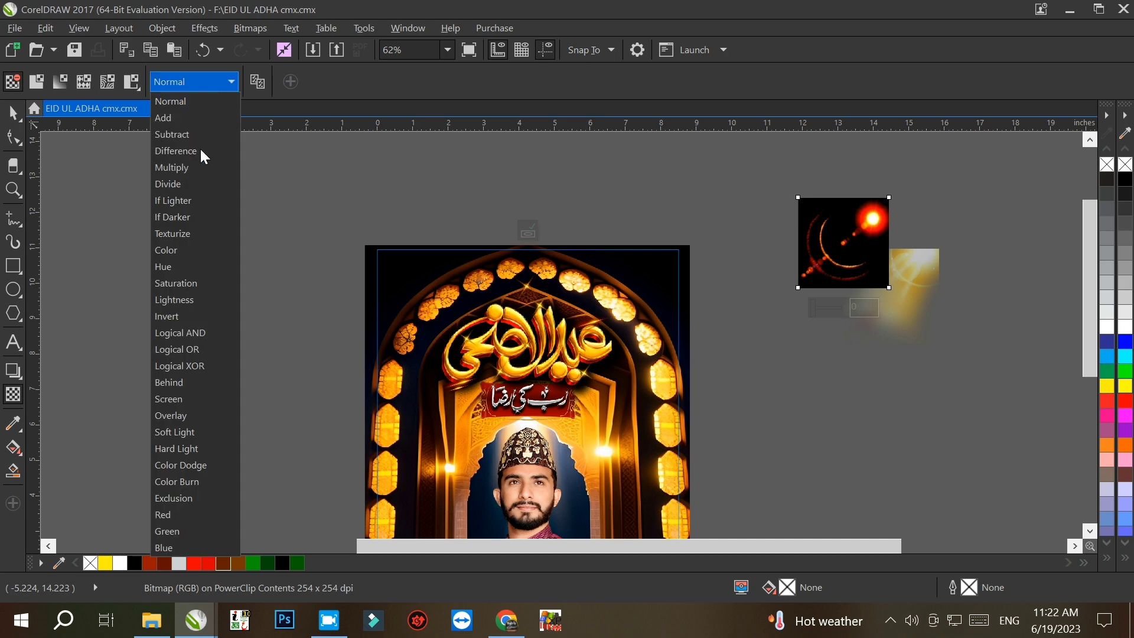
{"action": "left_click", "coordinate": [181, 398]}
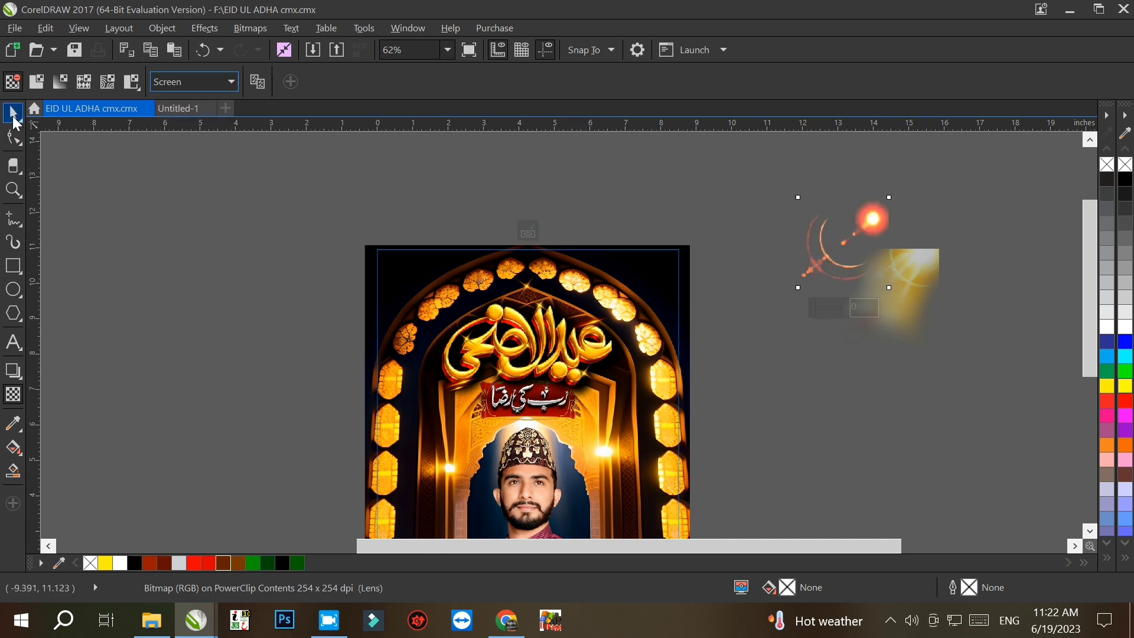
{"action": "left_click", "coordinate": [15, 119]}
{"action": "left_click", "coordinate": [746, 238]}
Move the man's cut-out photo from the archway to the empty area left of the poster
{"action": "scroll", "coordinate": [745, 236], "scroll_direction": "down", "scroll_amount": 2}
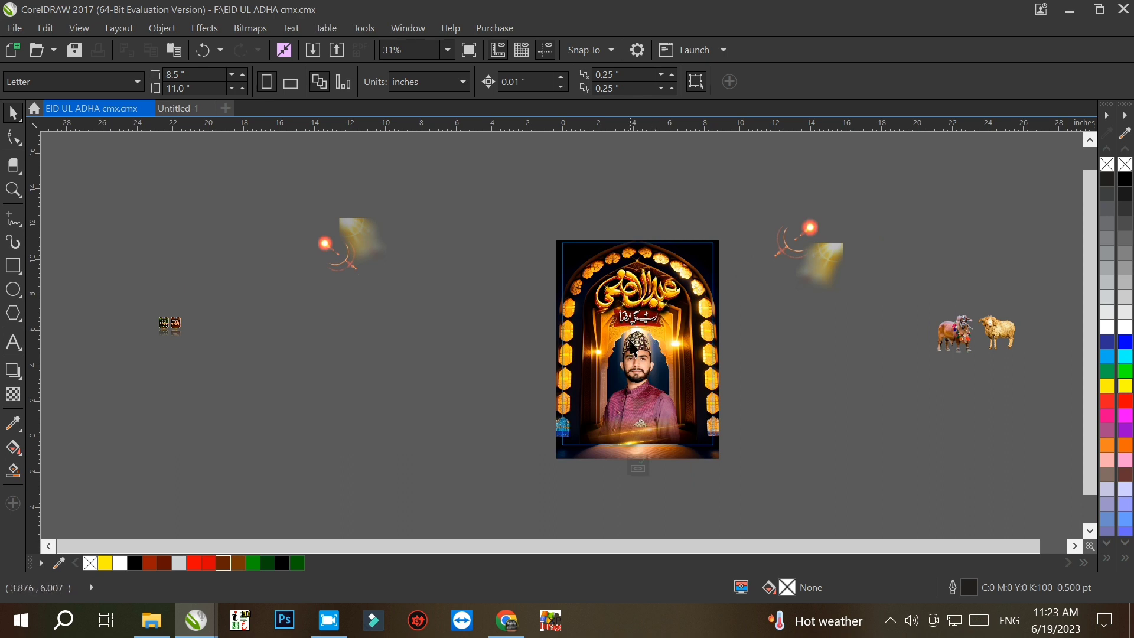
{"action": "left_click", "coordinate": [631, 345], "text": "ctrl"}
{"action": "left_click_drag", "start_coordinate": [649, 409], "coordinate": [376, 412]}
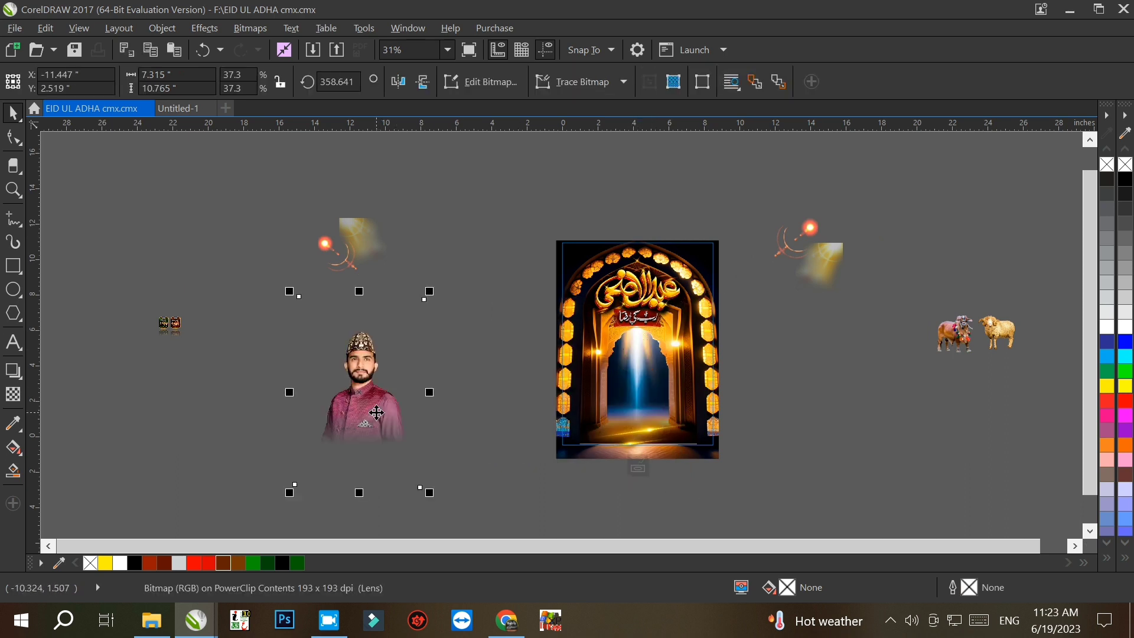
Redraw the linear transparency on the man's photo well below the figure so that his whole body is opaque
{"action": "scroll", "coordinate": [351, 456], "scroll_direction": "up", "scroll_amount": 2}
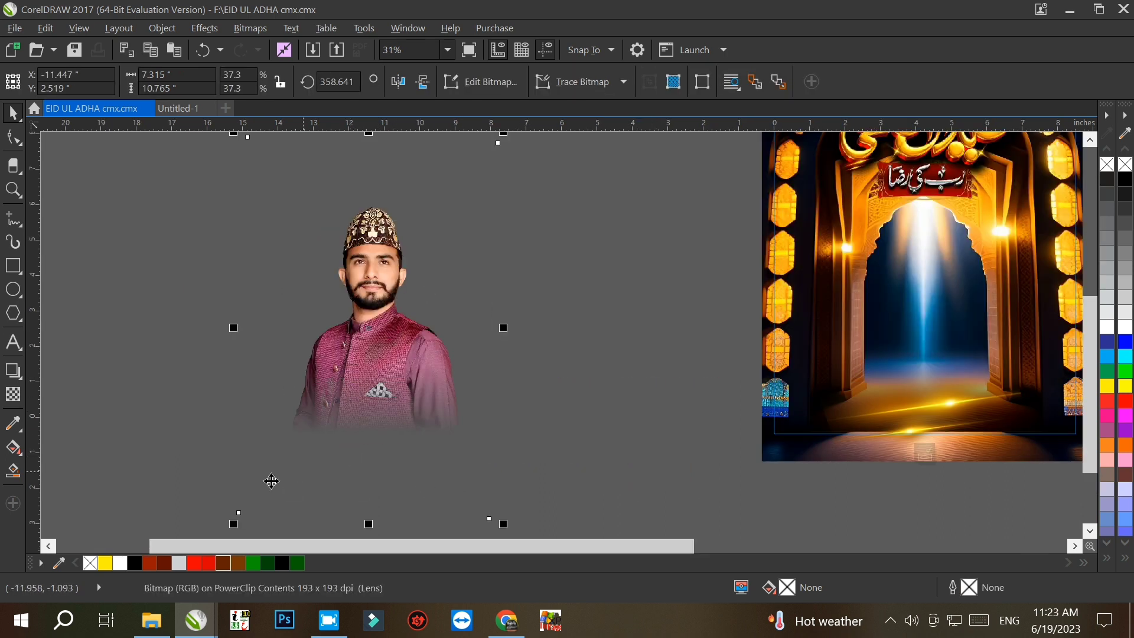
{"action": "left_click", "coordinate": [15, 403]}
{"action": "left_click_drag", "start_coordinate": [372, 433], "coordinate": [366, 482]}
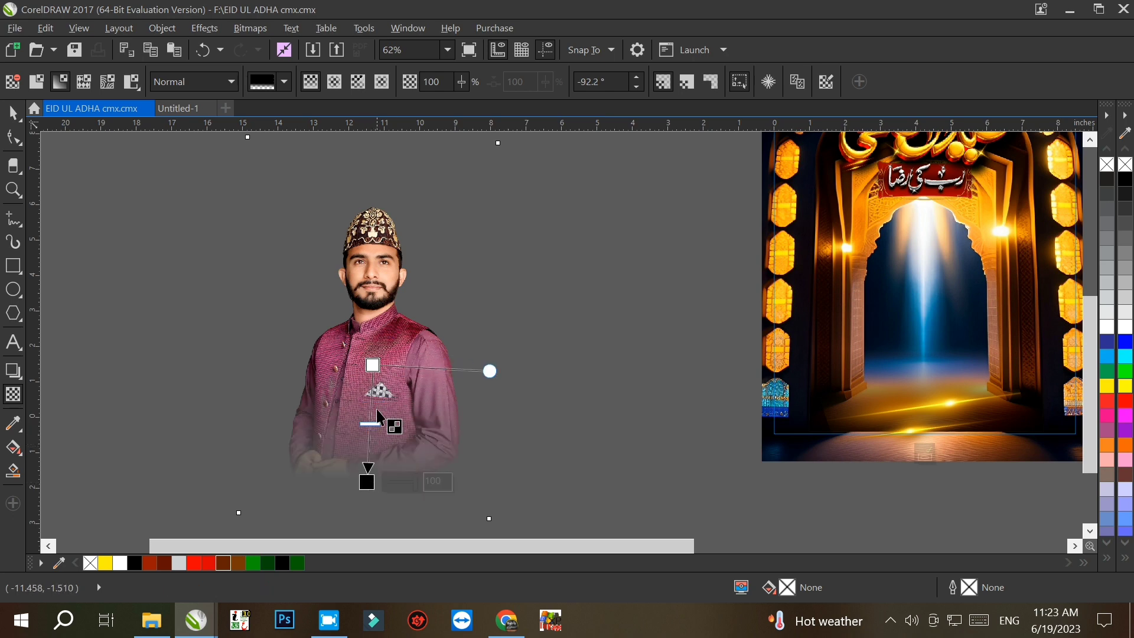
{"action": "scroll", "coordinate": [391, 254], "scroll_direction": "down", "scroll_amount": 2}
{"action": "left_click_drag", "start_coordinate": [388, 408], "coordinate": [390, 442]}
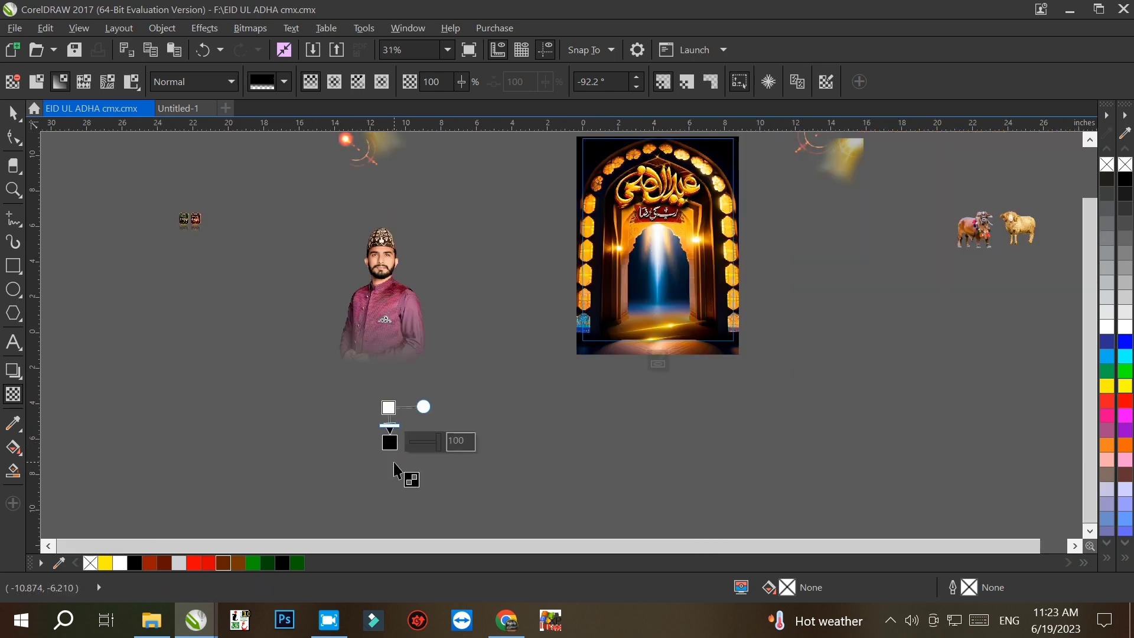
{"action": "scroll", "coordinate": [393, 274], "scroll_direction": "up", "scroll_amount": 4}
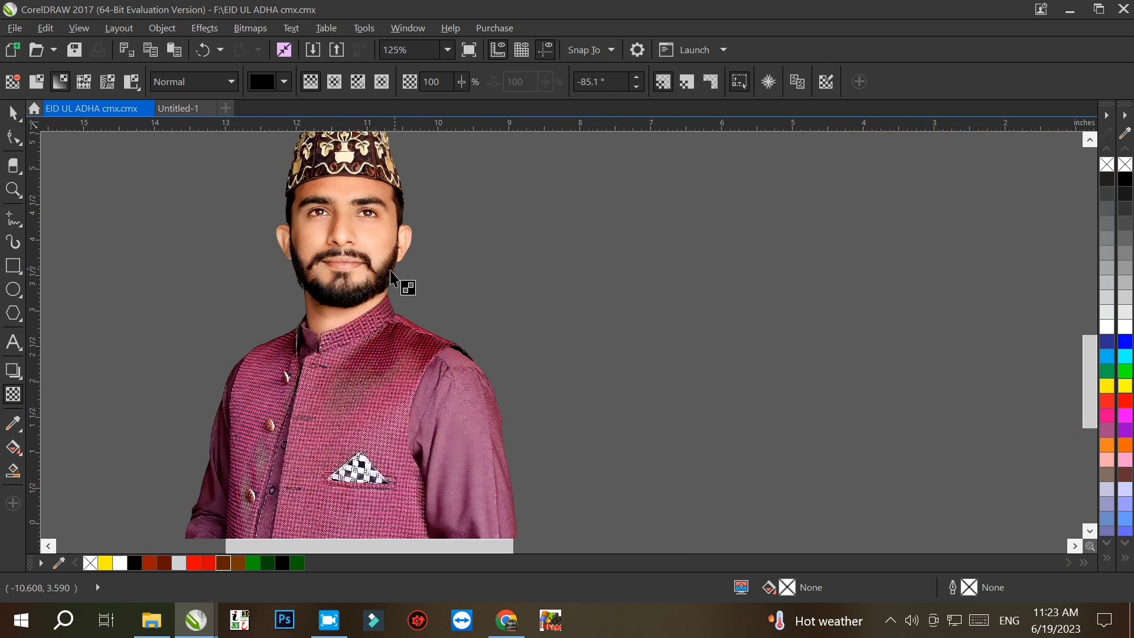
{"action": "scroll", "coordinate": [305, 160], "scroll_direction": "up", "scroll_amount": 4}
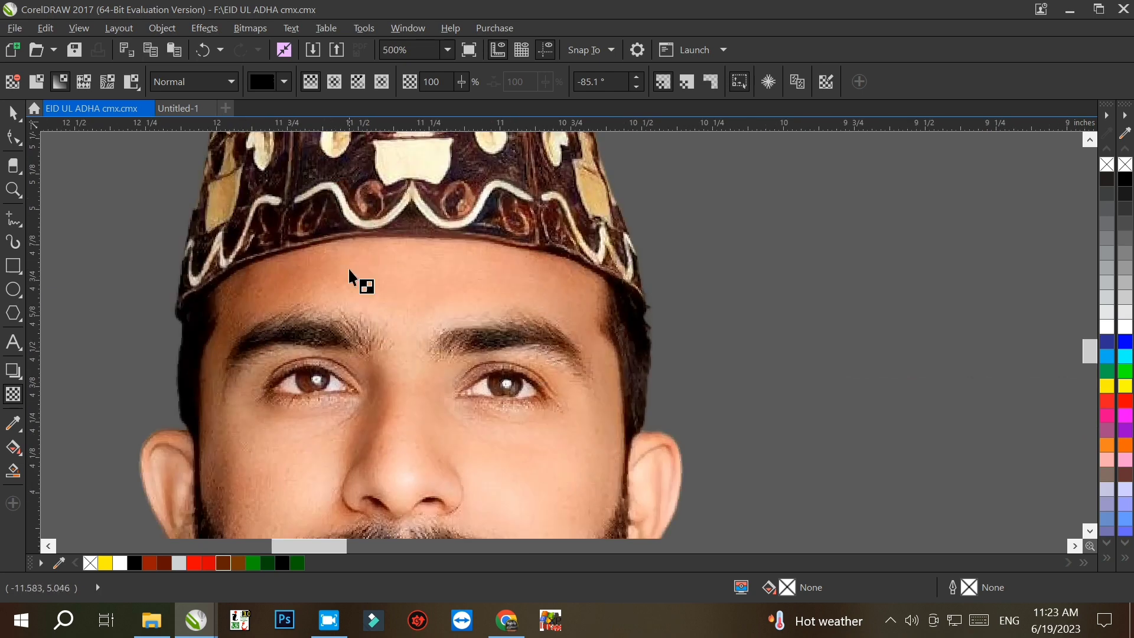
{"action": "left_click", "coordinate": [13, 113]}
Select all parts of the golden calligraphy title and its red subtitle plate and move them off the poster to the upper left
{"action": "scroll", "coordinate": [248, 306], "scroll_direction": "down", "scroll_amount": 6}
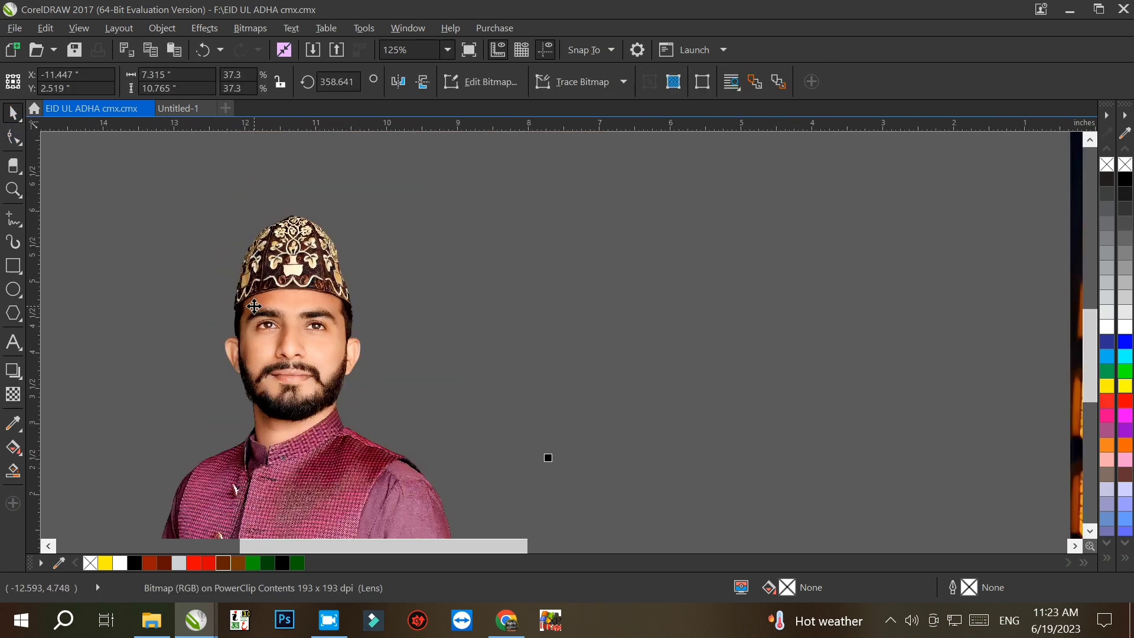
{"action": "scroll", "coordinate": [488, 324], "scroll_direction": "down", "scroll_amount": 2}
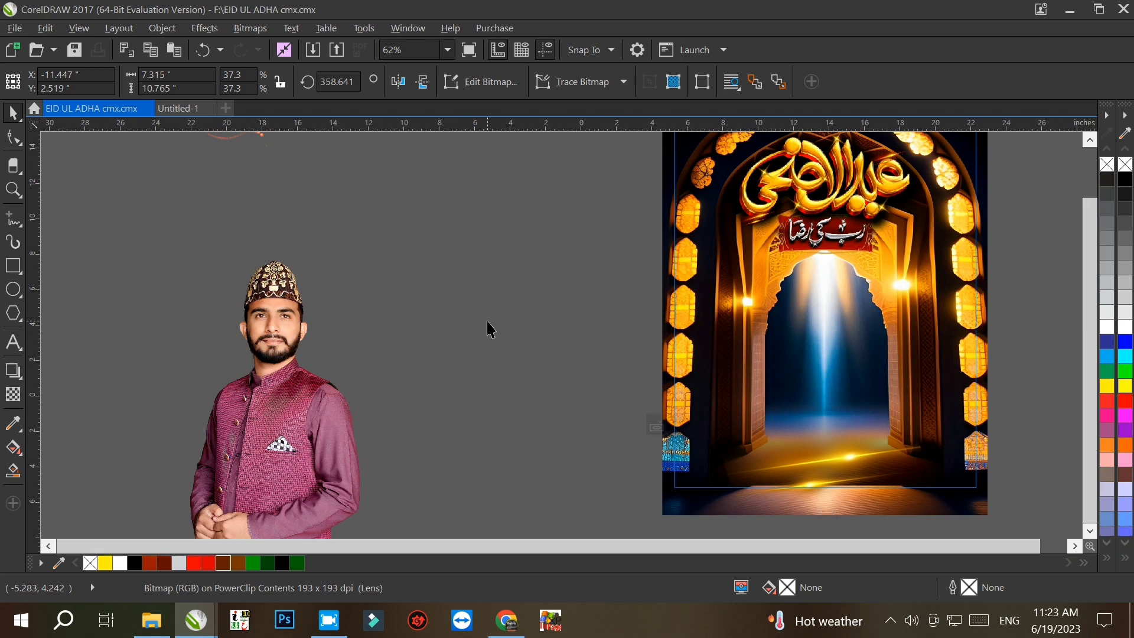
{"action": "scroll", "coordinate": [698, 177], "scroll_direction": "up", "scroll_amount": 2}
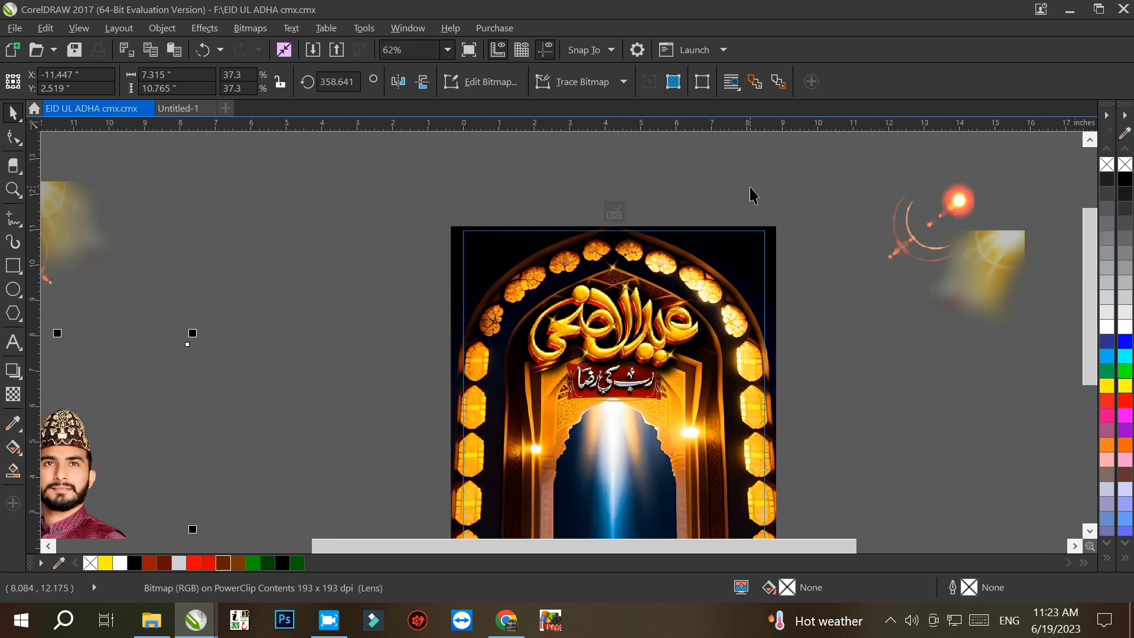
{"action": "left_click_drag", "start_coordinate": [749, 187], "coordinate": [480, 450]}
{"action": "scroll", "coordinate": [708, 352], "scroll_direction": "down", "scroll_amount": 2}
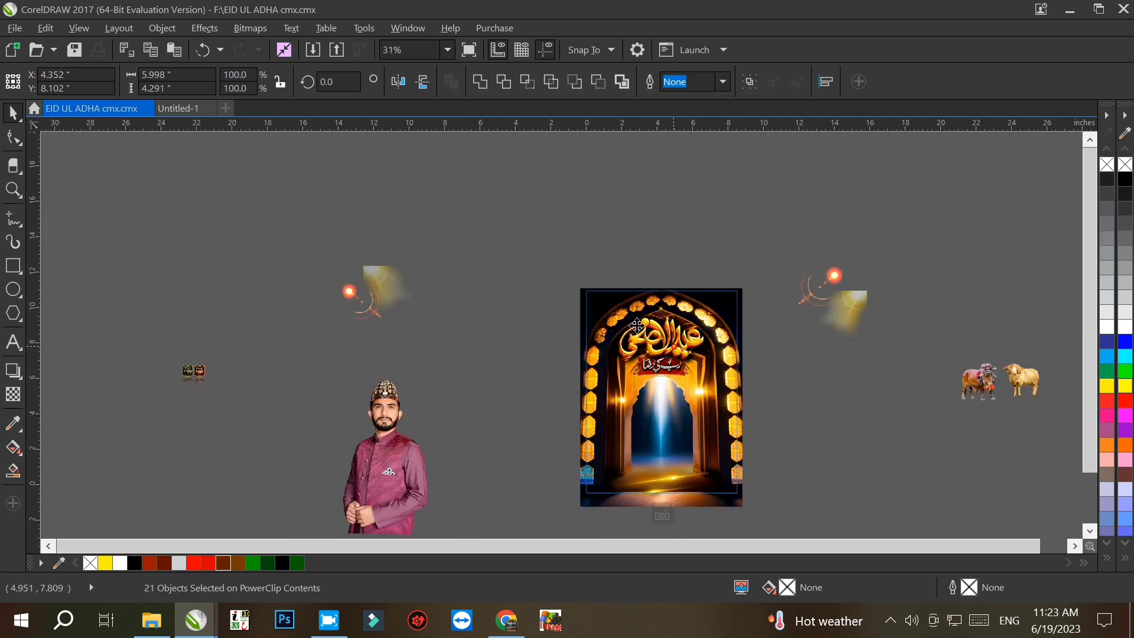
{"action": "left_click_drag", "start_coordinate": [709, 352], "coordinate": [554, 189]}
{"action": "scroll", "coordinate": [557, 187], "scroll_direction": "up", "scroll_amount": 2}
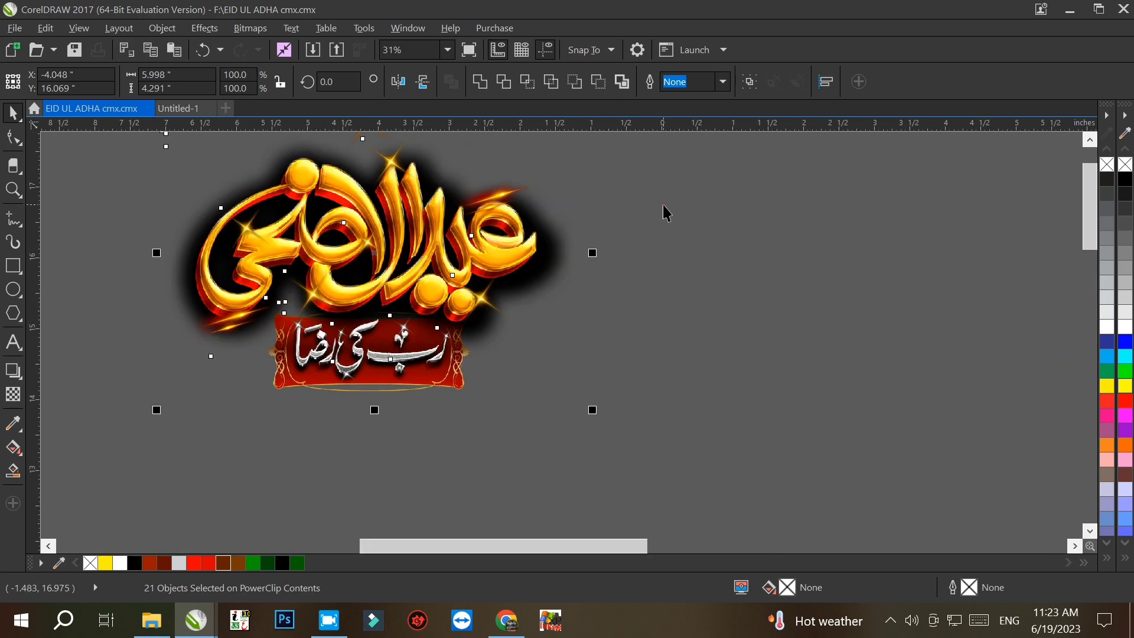
Move a gold sparkle and the red-gold light streak from the top of the calligraphy title to the empty area at its upper right
{"action": "left_click", "coordinate": [662, 205]}
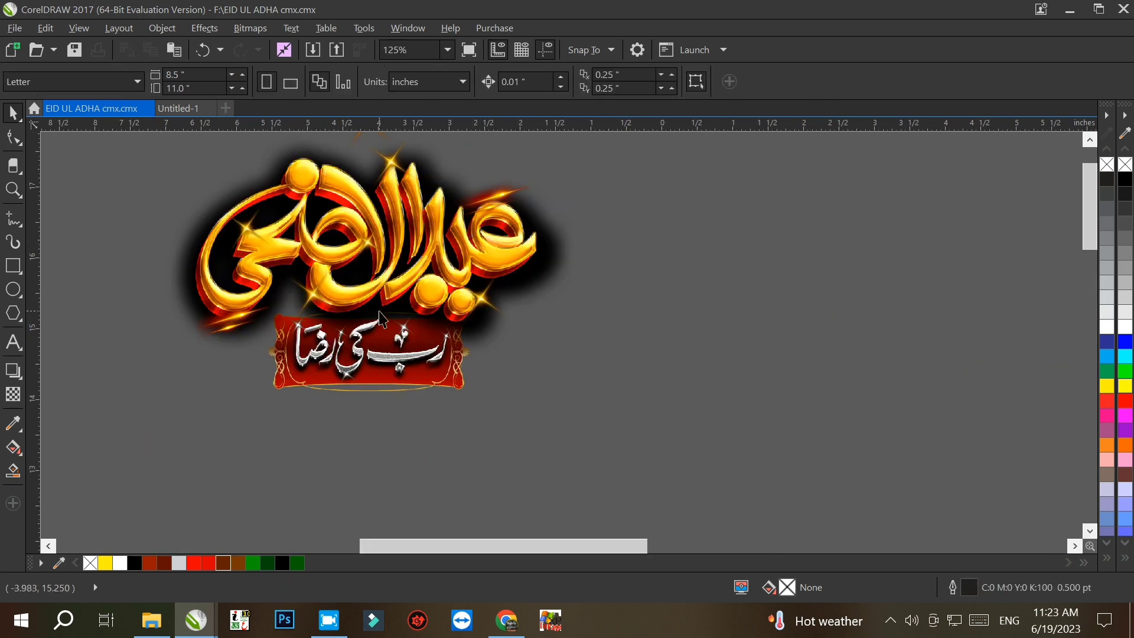
{"action": "scroll", "coordinate": [379, 311], "scroll_direction": "down", "scroll_amount": 1}
{"action": "scroll", "coordinate": [342, 226], "scroll_direction": "up", "scroll_amount": 1}
{"action": "left_click", "coordinate": [398, 211]}
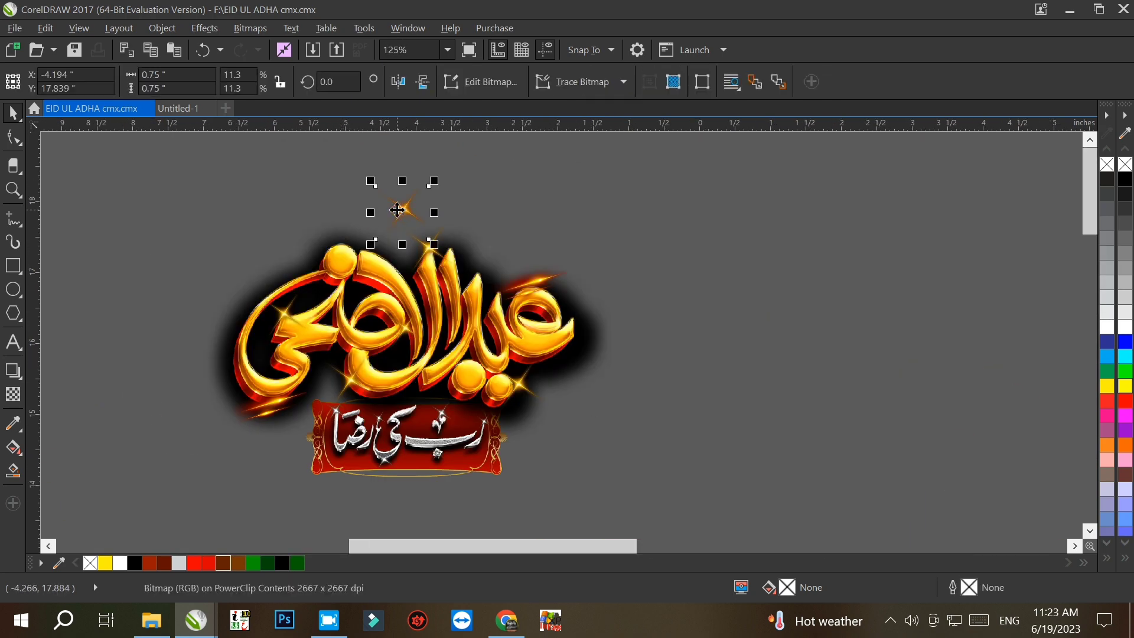
{"action": "scroll", "coordinate": [398, 209], "scroll_direction": "up", "scroll_amount": 2}
{"action": "left_click_drag", "start_coordinate": [402, 207], "coordinate": [467, 286]}
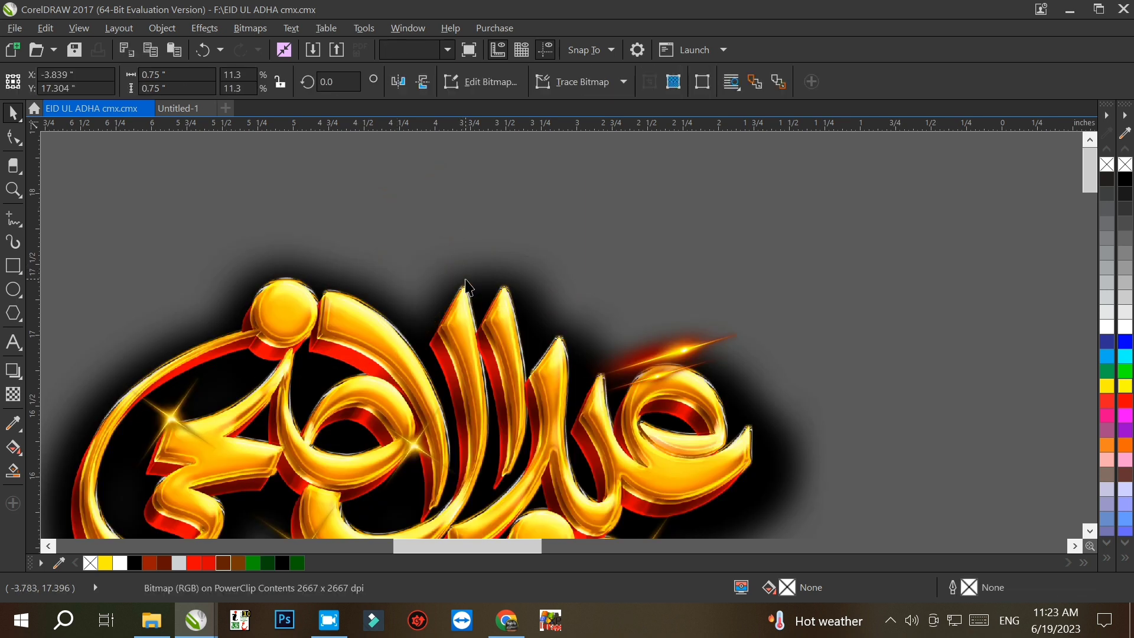
{"action": "key", "text": "Escape"}
{"action": "left_click_drag", "start_coordinate": [221, 374], "coordinate": [892, 223]}
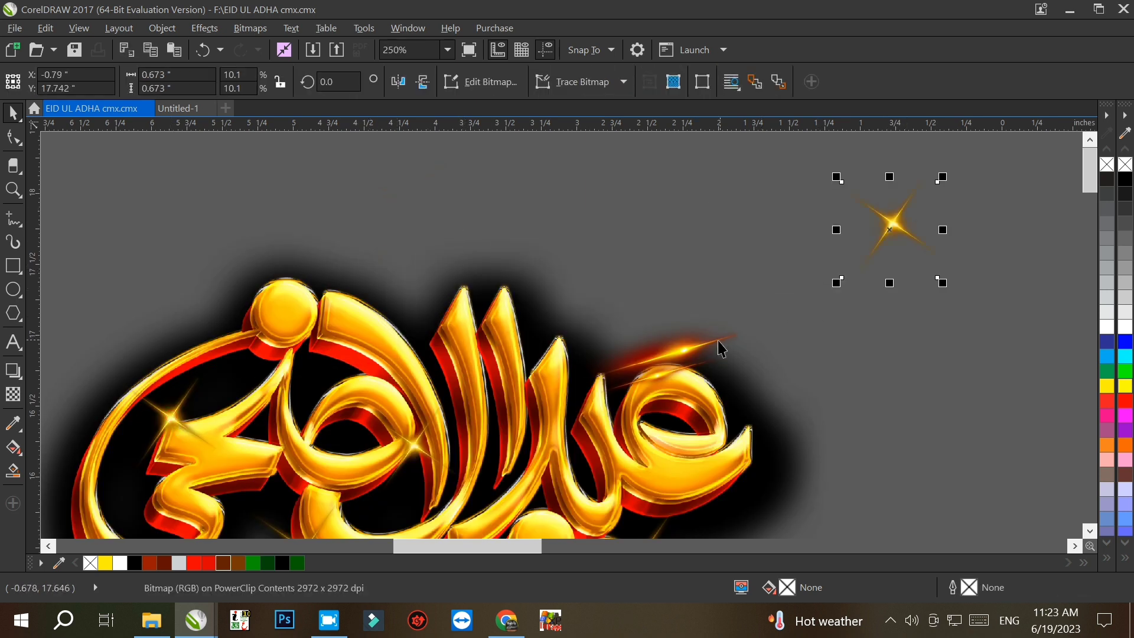
{"action": "left_click_drag", "start_coordinate": [683, 349], "coordinate": [990, 235]}
{"action": "scroll", "coordinate": [699, 247], "scroll_direction": "down", "scroll_amount": 2}
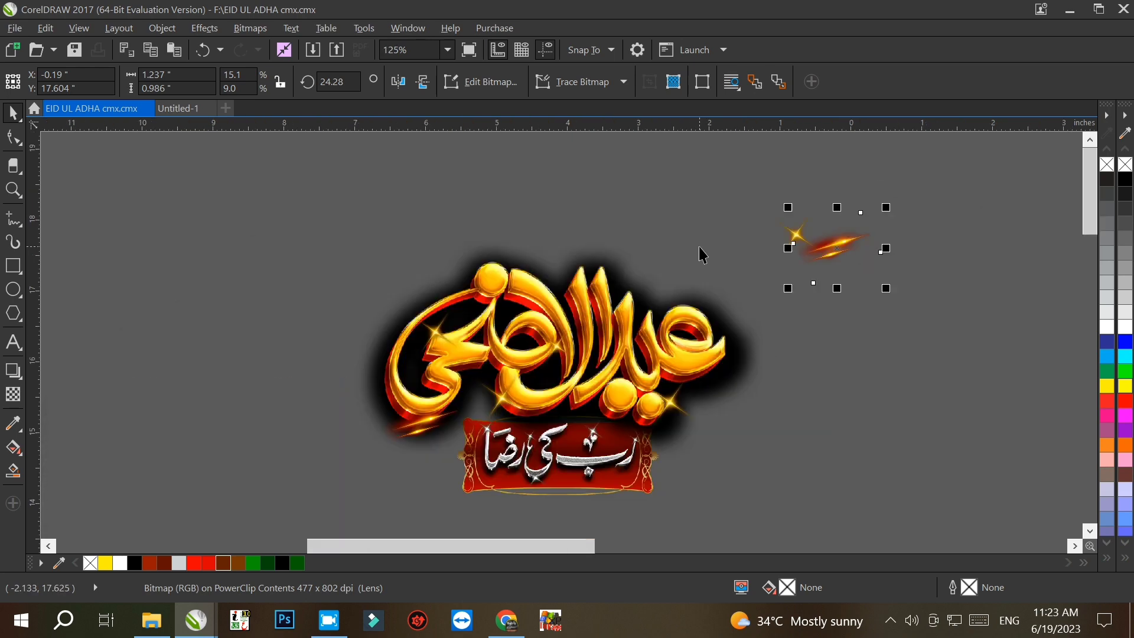
Move the top copy of the golden calligraphy to the empty area right of the title and check its edges up close
{"action": "left_click", "coordinate": [652, 343]}
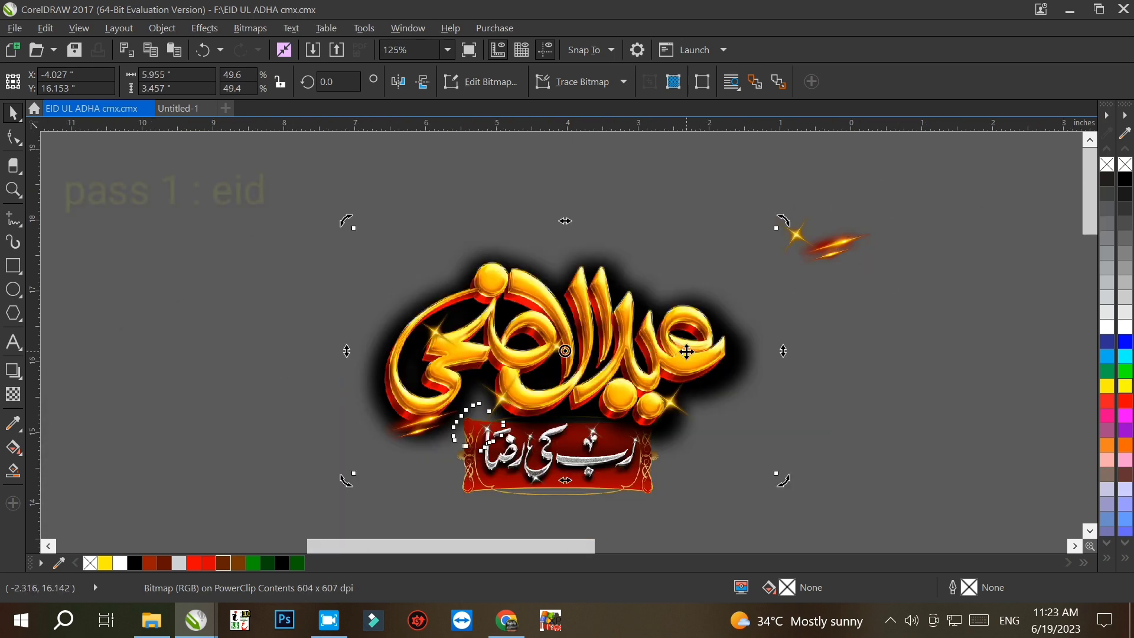
{"action": "scroll", "coordinate": [683, 355], "scroll_direction": "down", "scroll_amount": 2}
{"action": "left_click_drag", "start_coordinate": [682, 356], "coordinate": [922, 350]}
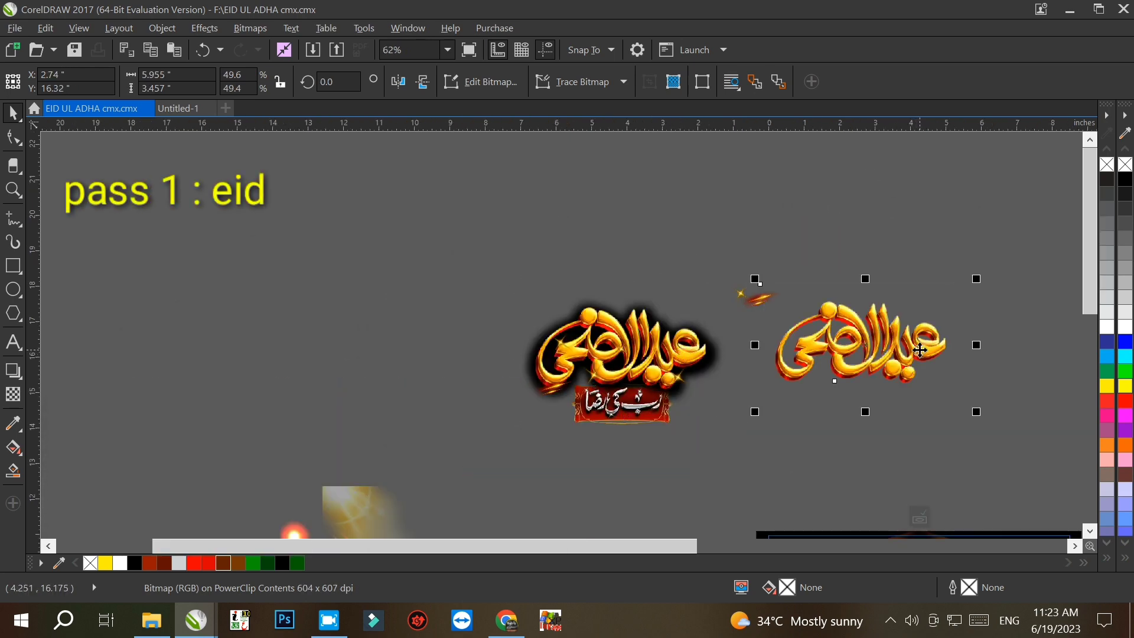
{"action": "scroll", "coordinate": [919, 349], "scroll_direction": "up", "scroll_amount": 4}
{"action": "scroll", "coordinate": [920, 350], "scroll_direction": "up", "scroll_amount": 6}
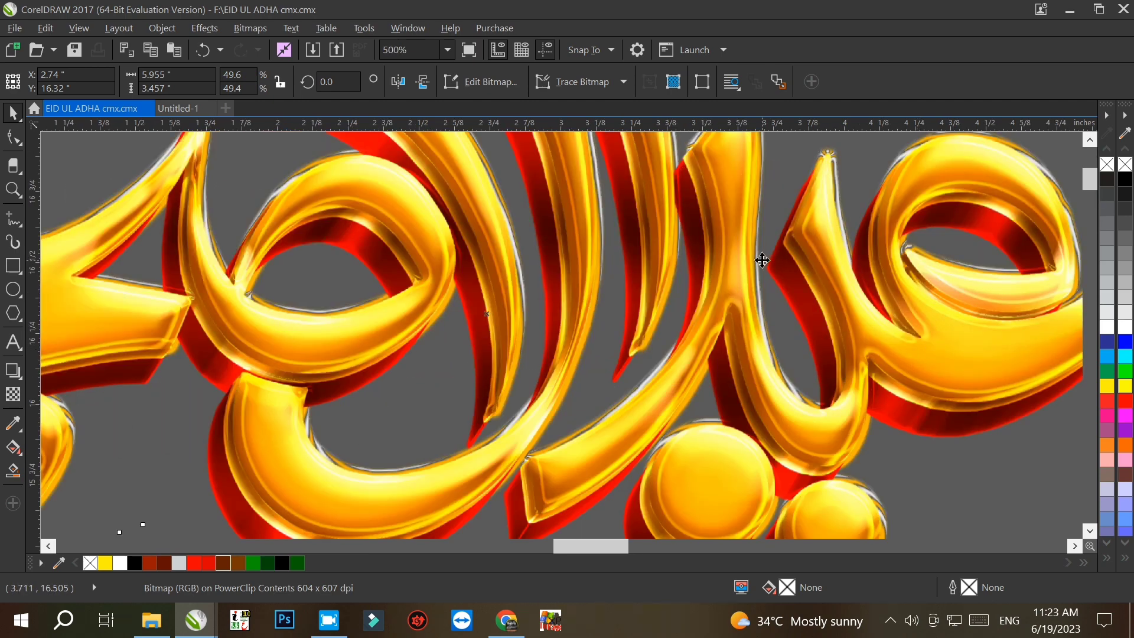
{"action": "scroll", "coordinate": [762, 260], "scroll_direction": "up", "scroll_amount": 2}
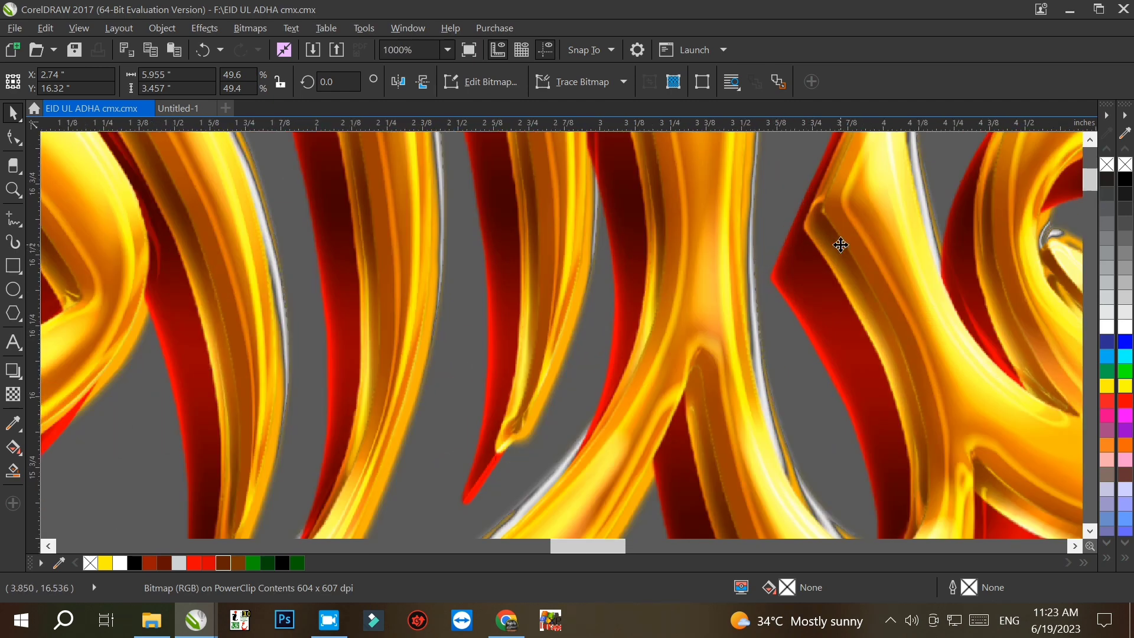
{"action": "scroll", "coordinate": [832, 245], "scroll_direction": "down", "scroll_amount": 5}
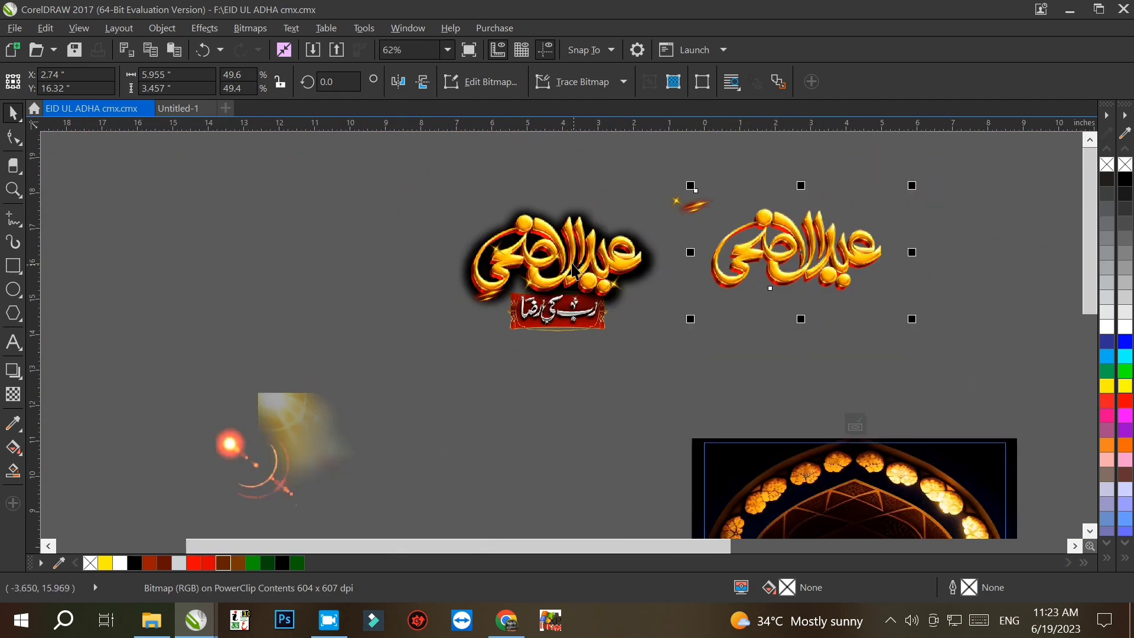
Pull the remaining golden calligraphy copy off its black shadow to the left and delete it
{"action": "left_click", "coordinate": [573, 266]}
{"action": "left_click_drag", "start_coordinate": [572, 262], "coordinate": [303, 235]}
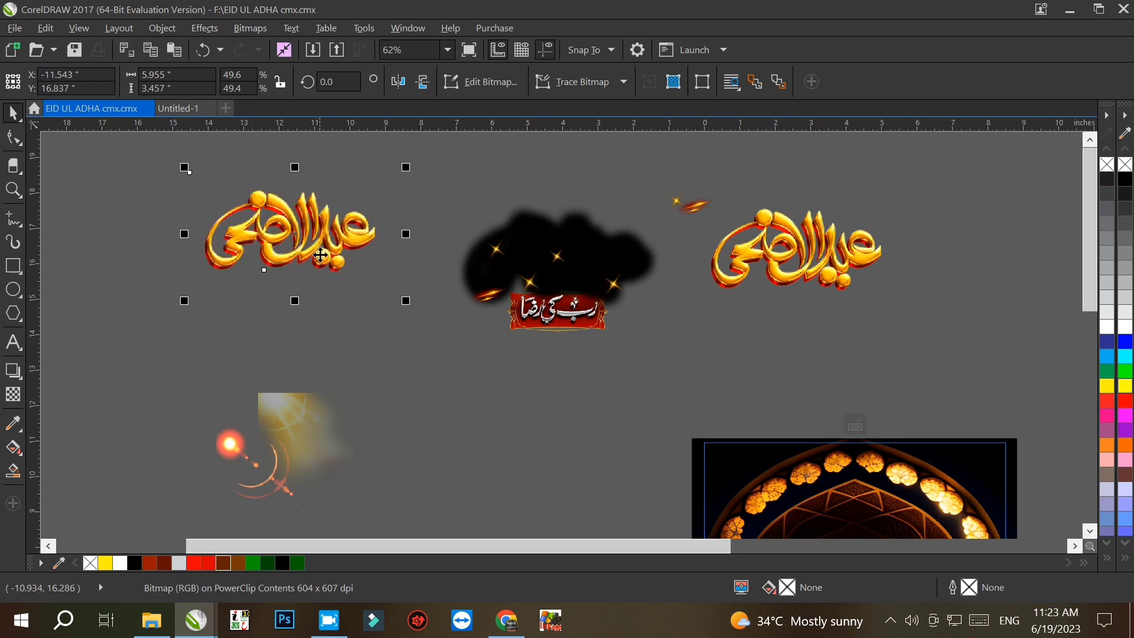
{"action": "key", "text": "Delete"}
Move the left gold sparkle and the lower light streak off the black shadow to the empty area on its left
{"action": "scroll", "coordinate": [513, 265], "scroll_direction": "up", "scroll_amount": 3}
{"action": "left_click", "coordinate": [490, 251]}
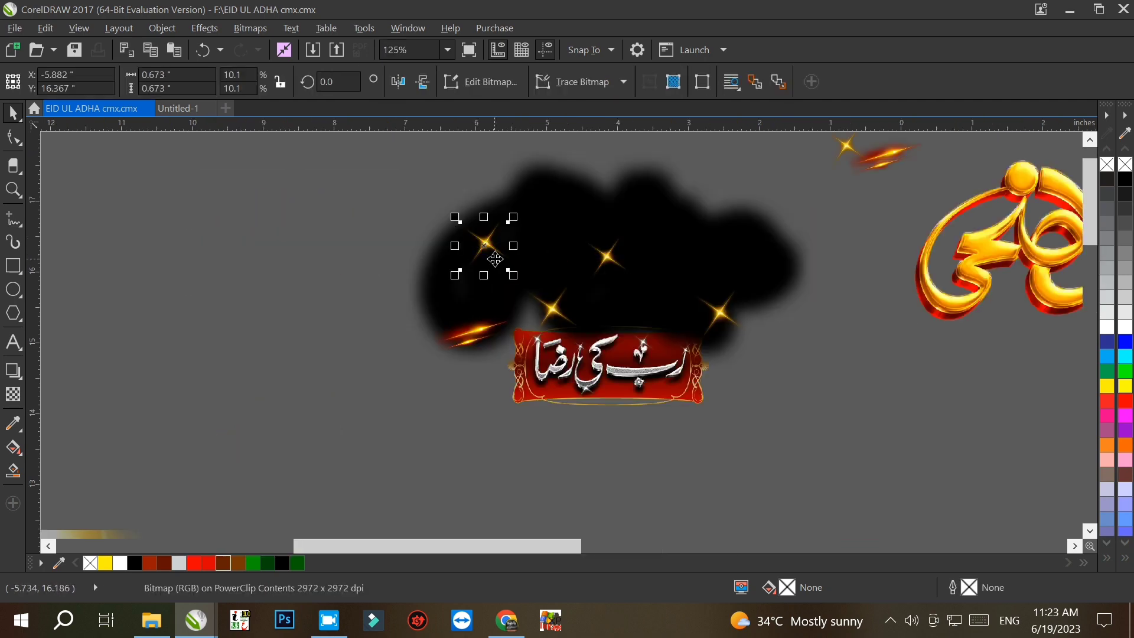
{"action": "left_click_drag", "start_coordinate": [490, 251], "coordinate": [289, 281]}
{"action": "left_click_drag", "start_coordinate": [474, 329], "coordinate": [331, 451]}
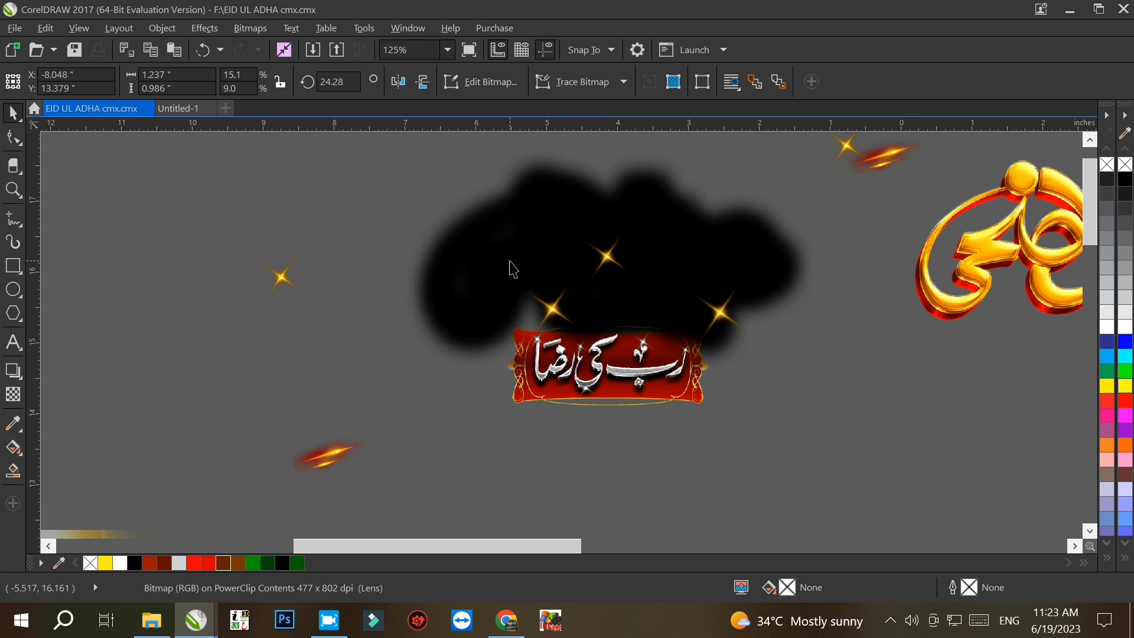
Shift the stacked blurred black shadow bitmaps up and to the left to separate them from the red subtitle plate
{"action": "left_click_drag", "start_coordinate": [508, 258], "coordinate": [299, 122]}
{"action": "left_click_drag", "start_coordinate": [474, 243], "coordinate": [384, 199]}
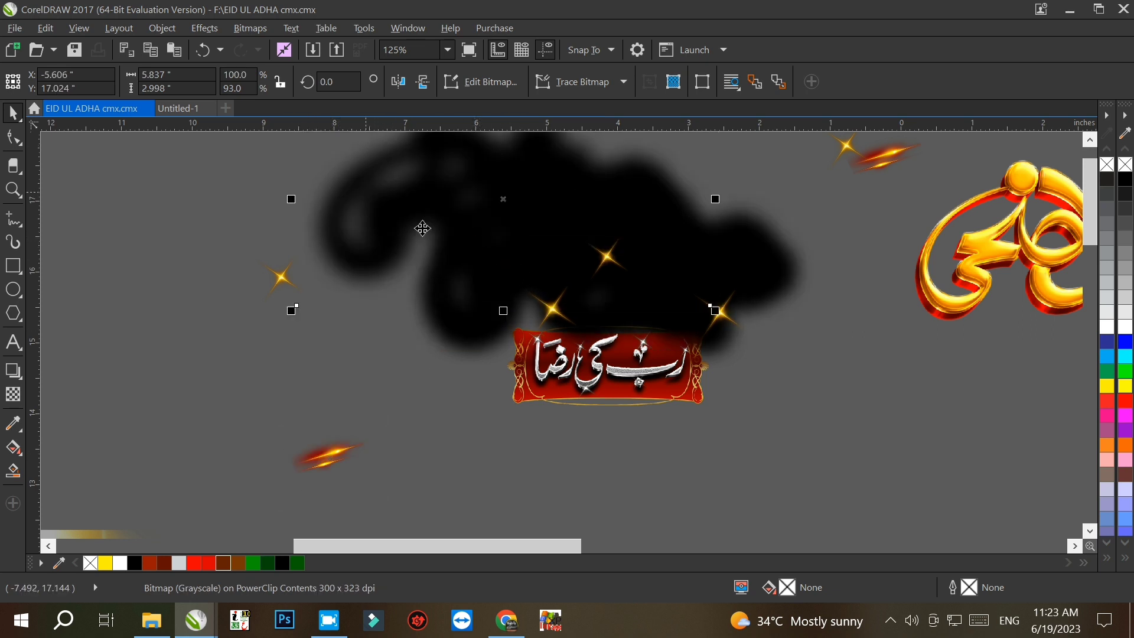
{"action": "left_click_drag", "start_coordinate": [459, 320], "coordinate": [382, 214]}
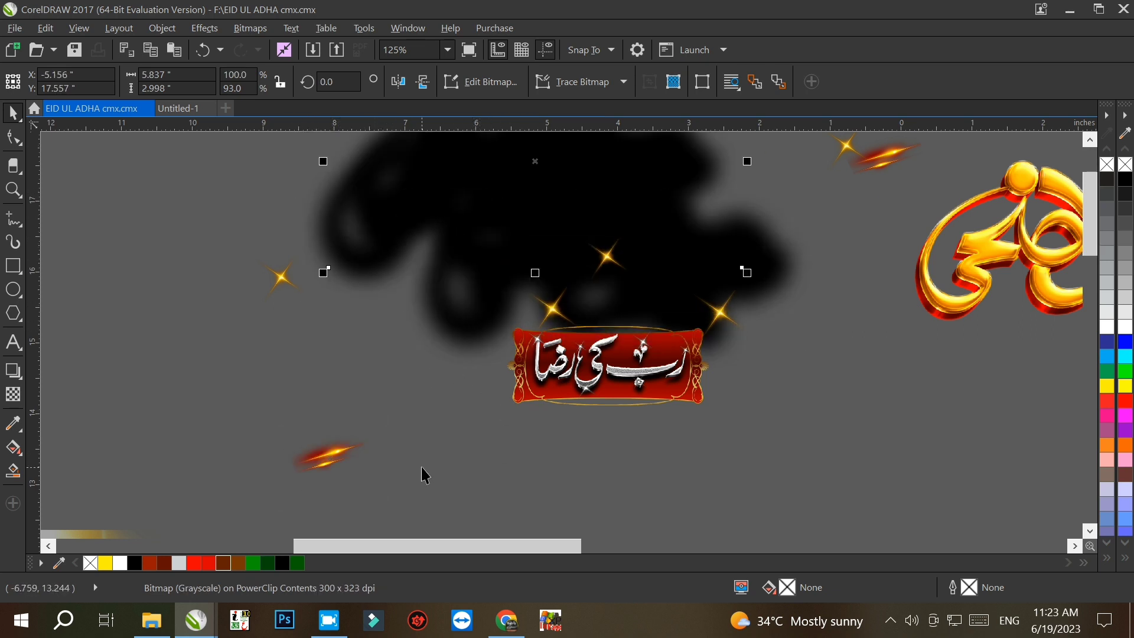
Select all parts of the red subtitle plate and place them in the empty area below the black shadow
{"action": "left_click_drag", "start_coordinate": [422, 466], "coordinate": [795, 294]}
{"action": "scroll", "coordinate": [628, 313], "scroll_direction": "down", "scroll_amount": 1}
{"action": "left_click_drag", "start_coordinate": [619, 339], "coordinate": [620, 151]}
{"action": "right_click", "coordinate": [621, 404]}
{"action": "left_click", "coordinate": [630, 485]}
{"action": "scroll", "coordinate": [634, 436], "scroll_direction": "up", "scroll_amount": 1}
{"action": "left_click", "coordinate": [628, 397]}
{"action": "scroll", "coordinate": [630, 406], "scroll_direction": "up", "scroll_amount": 2}
Delete the leftover duplicate parts and the remaining red plate at its original place above
{"action": "key", "text": "Delete"}
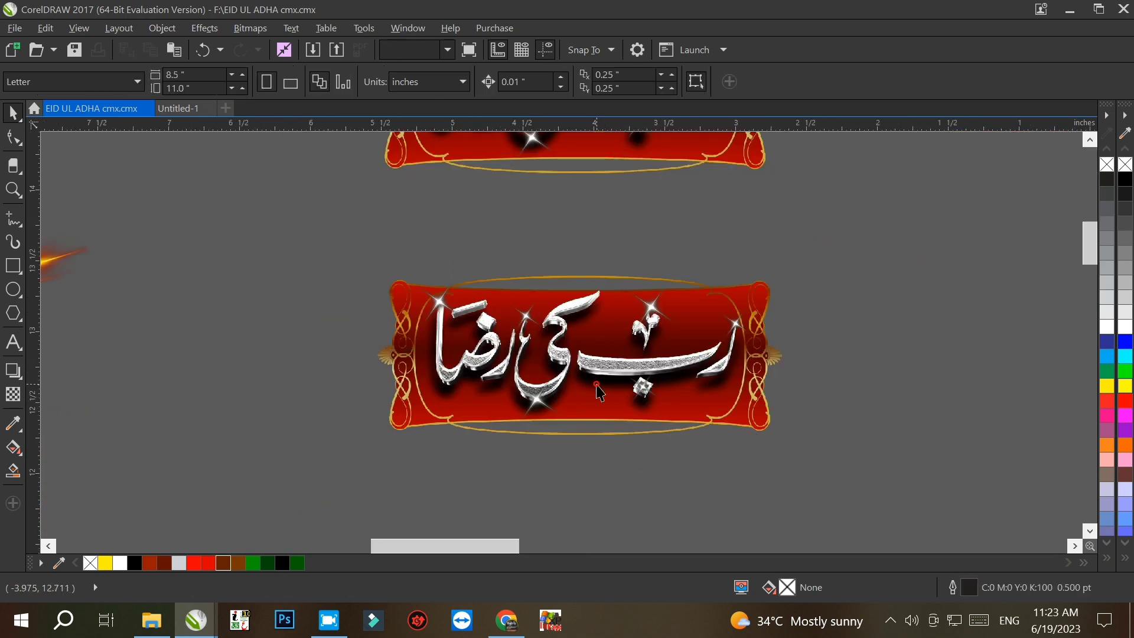
{"action": "left_click_drag", "start_coordinate": [597, 386], "coordinate": [591, 156]}
{"action": "key", "text": "Delete"}
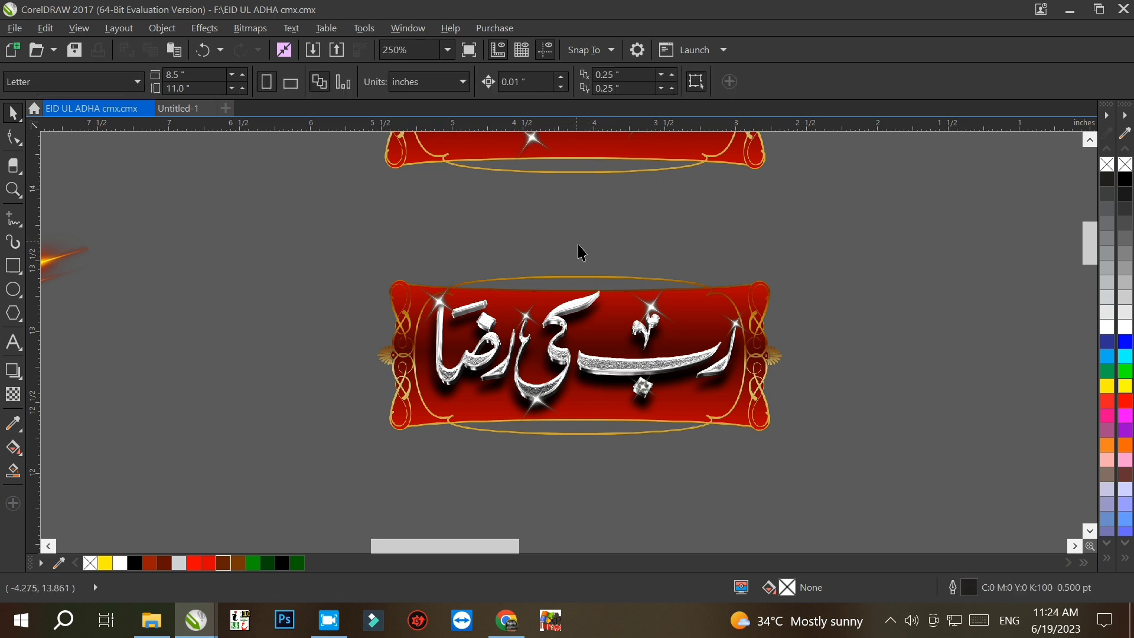
{"action": "scroll", "coordinate": [583, 253], "scroll_direction": "down", "scroll_amount": 4}
{"action": "left_click_drag", "start_coordinate": [468, 238], "coordinate": [659, 174]}
{"action": "key", "text": "Delete"}
{"action": "scroll", "coordinate": [572, 291], "scroll_direction": "up", "scroll_amount": 4}
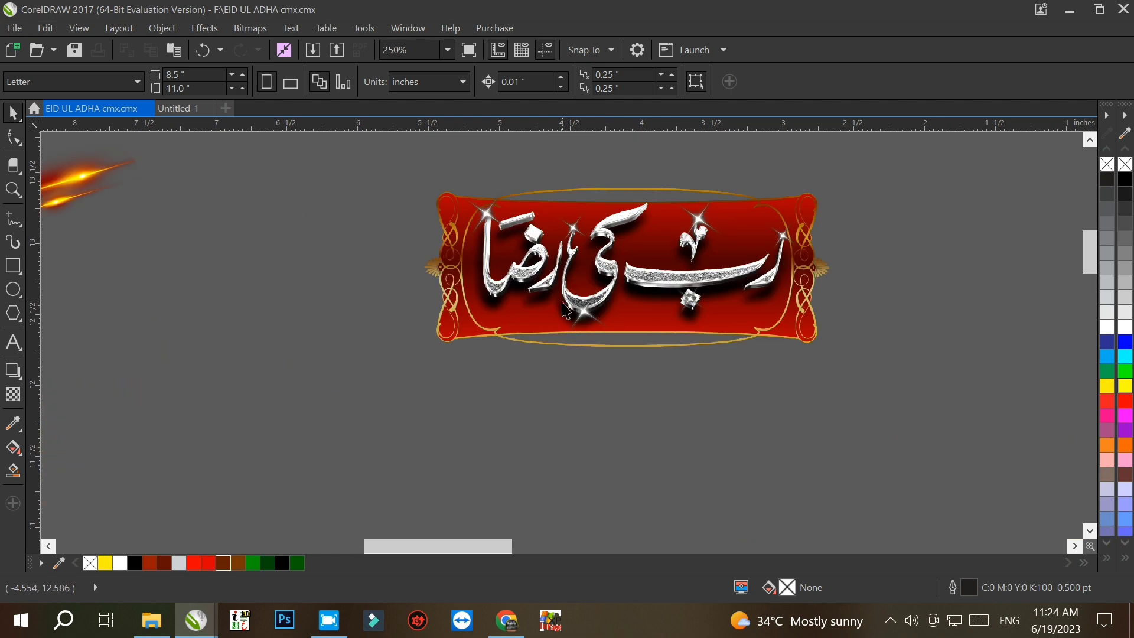
Examine the silver lettering, its sparkles and its soft shadow on the red plate up close
{"action": "left_click", "coordinate": [558, 301]}
{"action": "scroll", "coordinate": [607, 242], "scroll_direction": "up", "scroll_amount": 2}
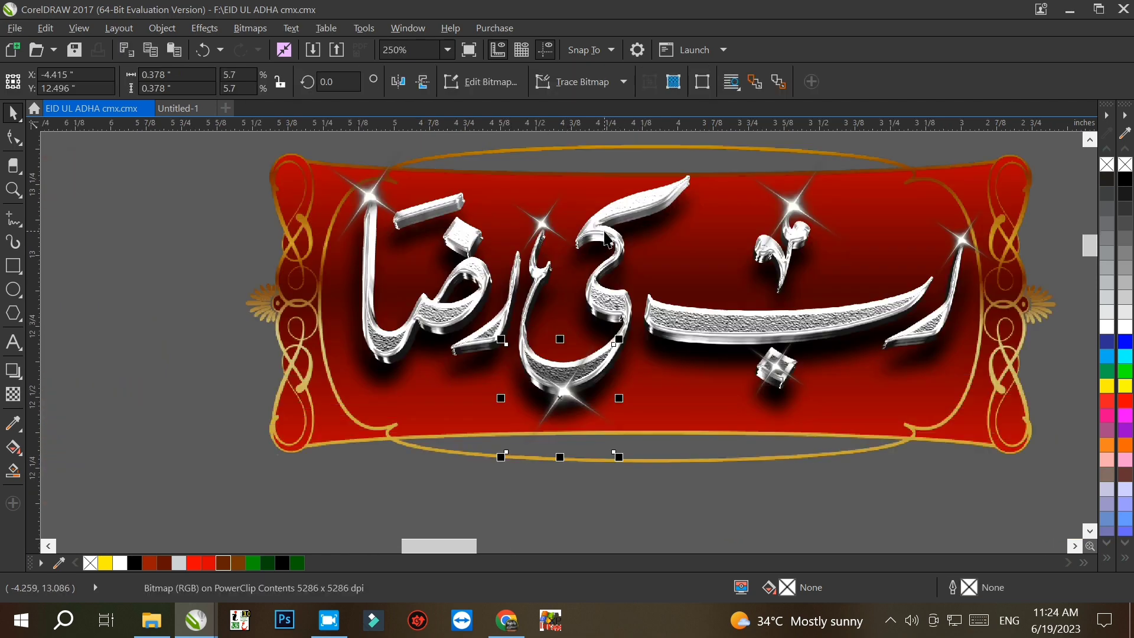
{"action": "scroll", "coordinate": [884, 203], "scroll_direction": "up", "scroll_amount": 2}
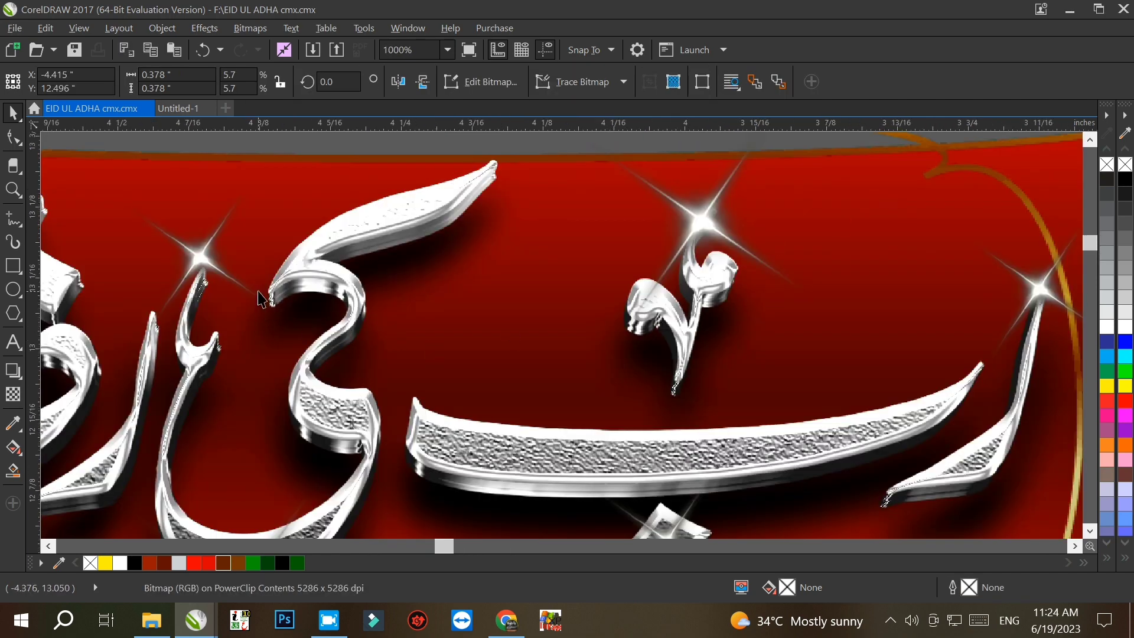
{"action": "scroll", "coordinate": [260, 298], "scroll_direction": "up", "scroll_amount": 2}
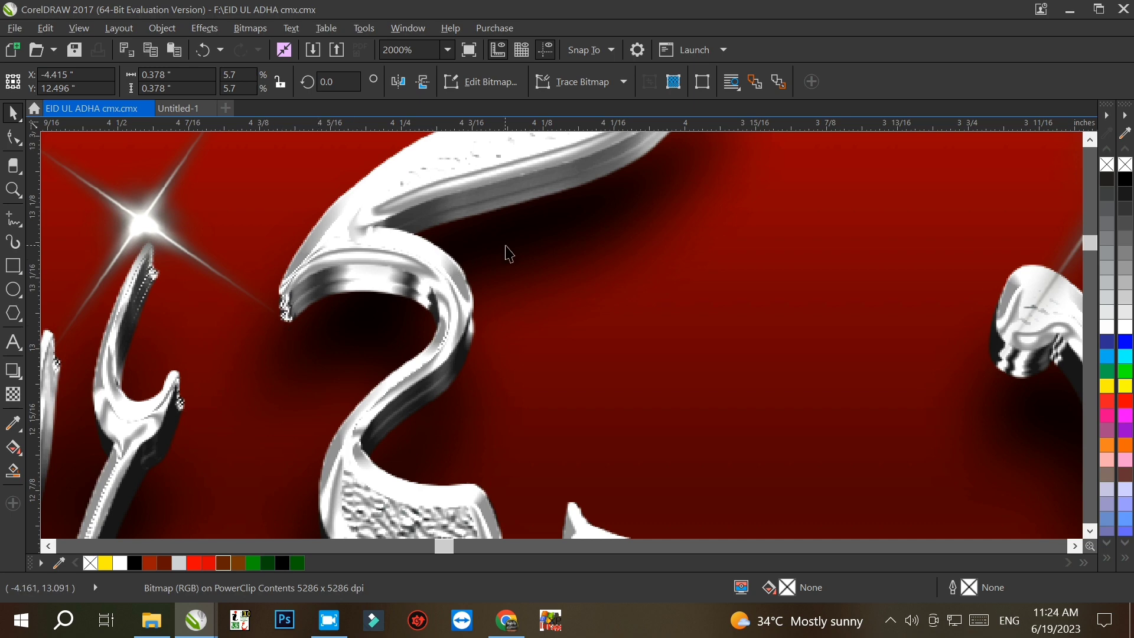
{"action": "scroll", "coordinate": [509, 252], "scroll_direction": "down", "scroll_amount": 2}
{"action": "scroll", "coordinate": [602, 252], "scroll_direction": "down", "scroll_amount": 2}
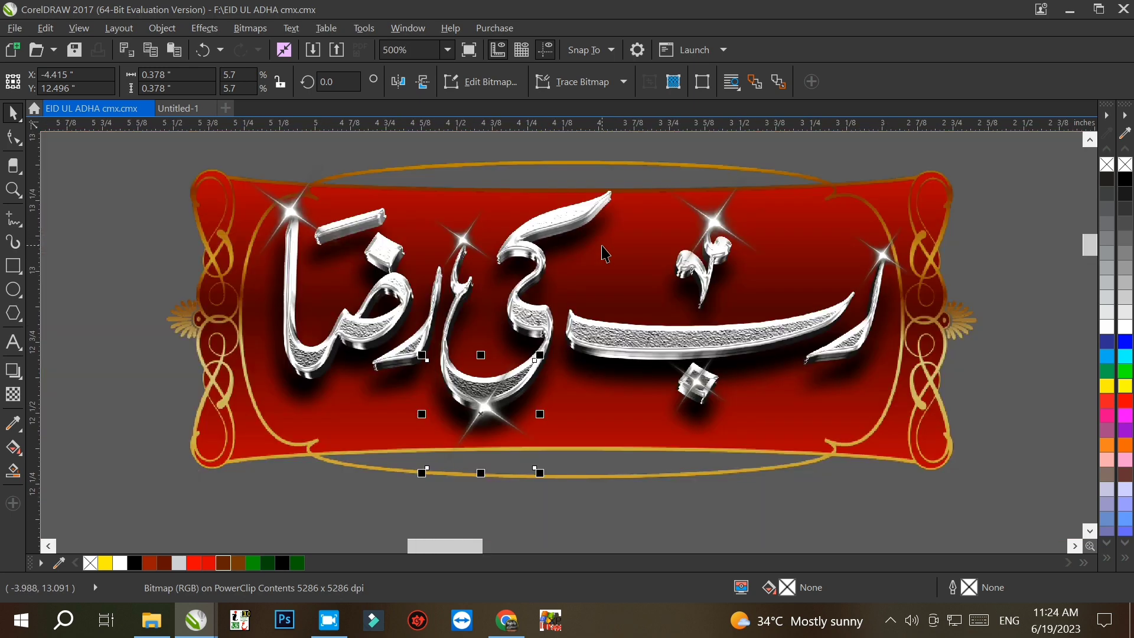
{"action": "scroll", "coordinate": [691, 251], "scroll_direction": "down", "scroll_amount": 2}
Move a white sparkle left of the red plate and spread the three stacked silver lettering copies out below it
{"action": "left_click_drag", "start_coordinate": [485, 233], "coordinate": [289, 312]}
{"action": "left_click", "coordinate": [533, 290]}
{"action": "left_click_drag", "start_coordinate": [535, 291], "coordinate": [393, 484]}
{"action": "left_click_drag", "start_coordinate": [620, 298], "coordinate": [908, 452]}
{"action": "left_click_drag", "start_coordinate": [676, 307], "coordinate": [683, 444]}
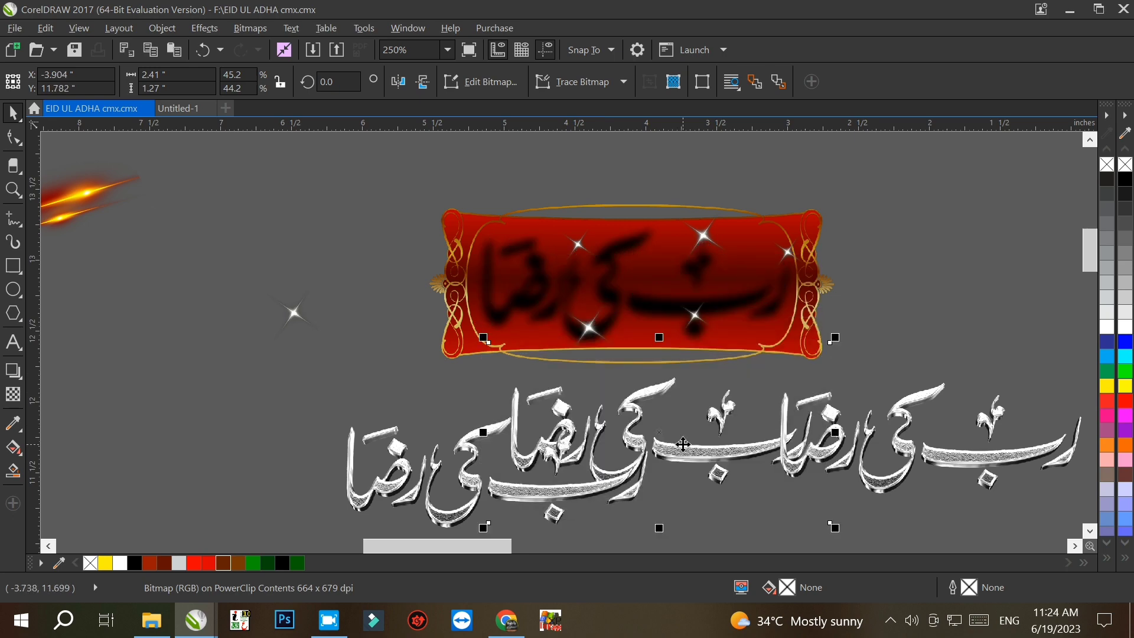
Move the faded archway overlay from the poster to the empty area above the two animals
{"action": "scroll", "coordinate": [683, 444], "scroll_direction": "down", "scroll_amount": 7}
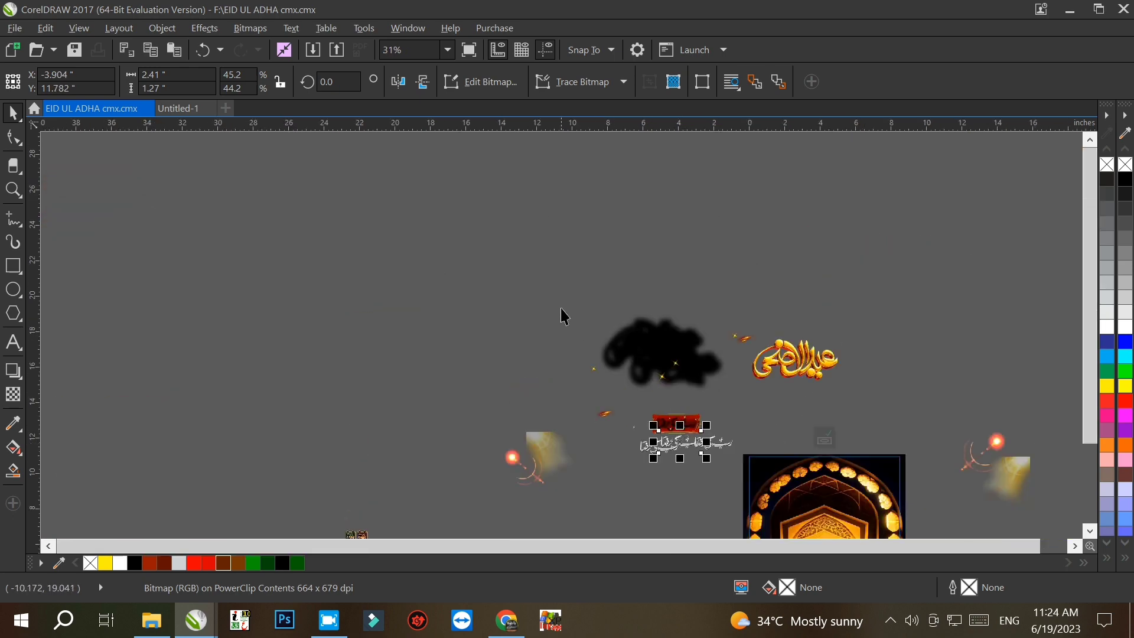
{"action": "scroll", "coordinate": [791, 494], "scroll_direction": "up", "scroll_amount": 2}
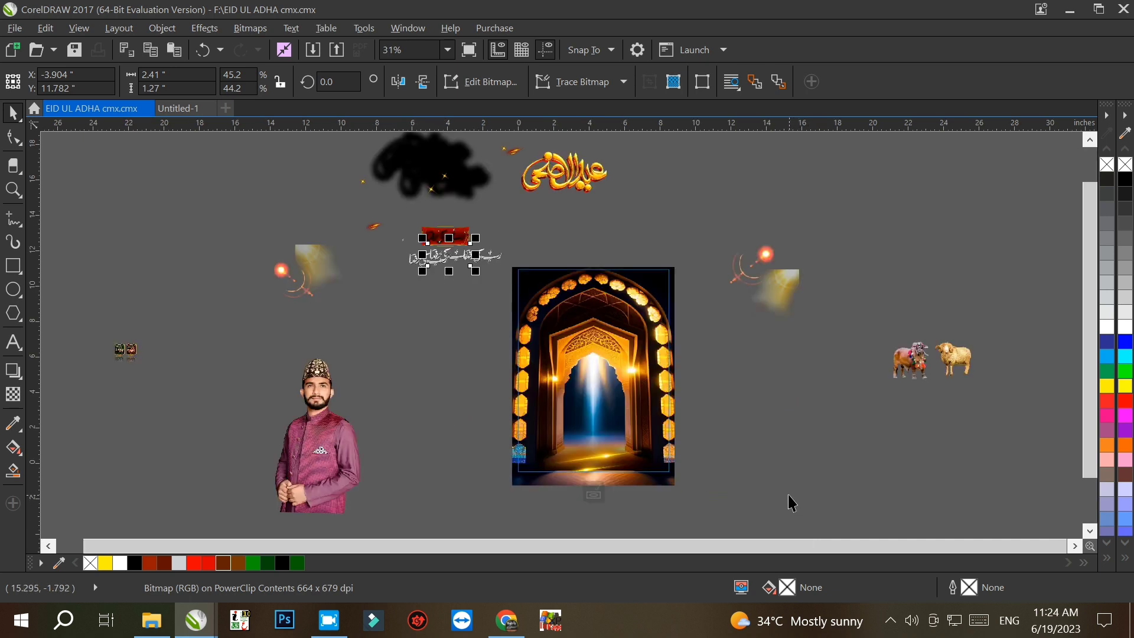
{"action": "left_click", "coordinate": [583, 290]}
{"action": "left_click", "coordinate": [749, 401]}
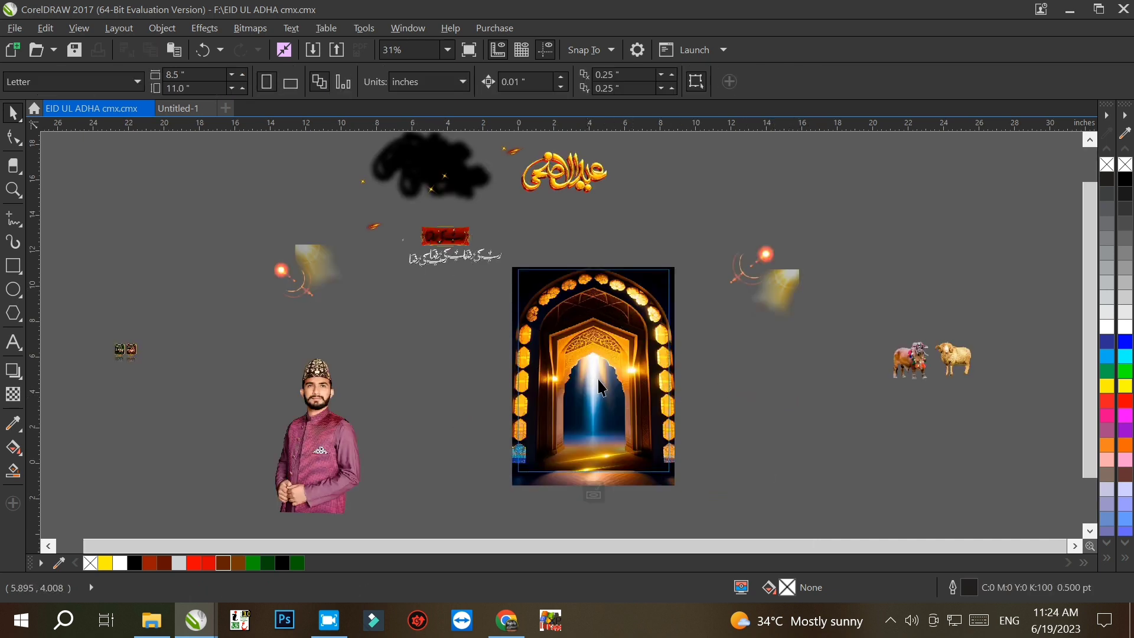
{"action": "left_click", "coordinate": [596, 391]}
{"action": "left_click_drag", "start_coordinate": [585, 384], "coordinate": [911, 242]}
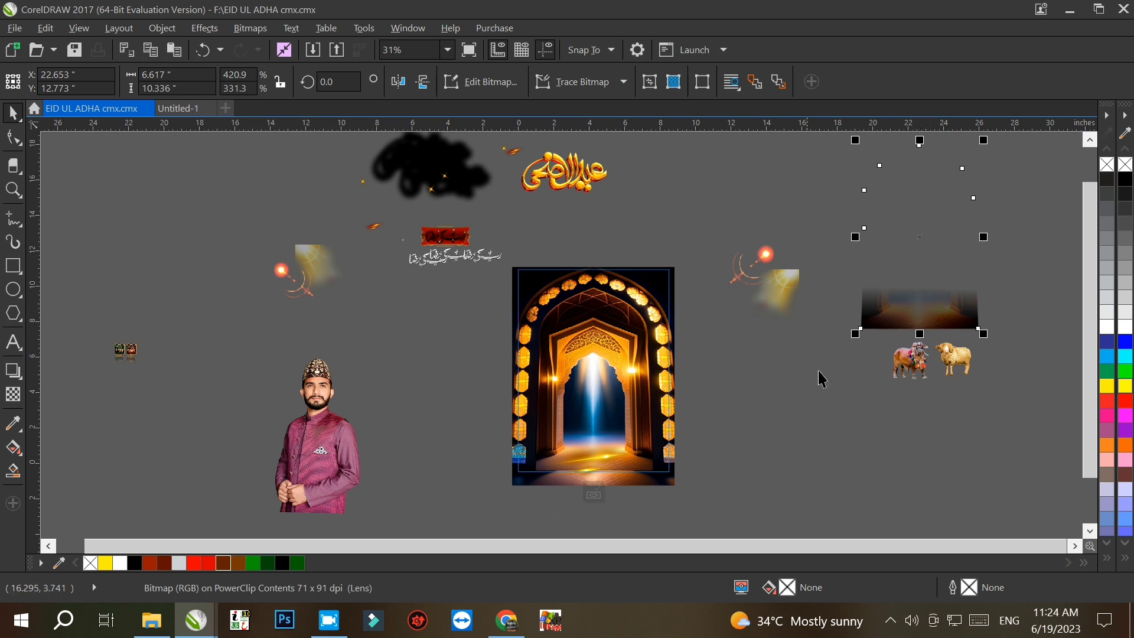
Stretch the linear transparency on the archway overlay up to the arch's peak, starting at about mid-height, so that the whole arch shows
{"action": "left_click", "coordinate": [13, 394]}
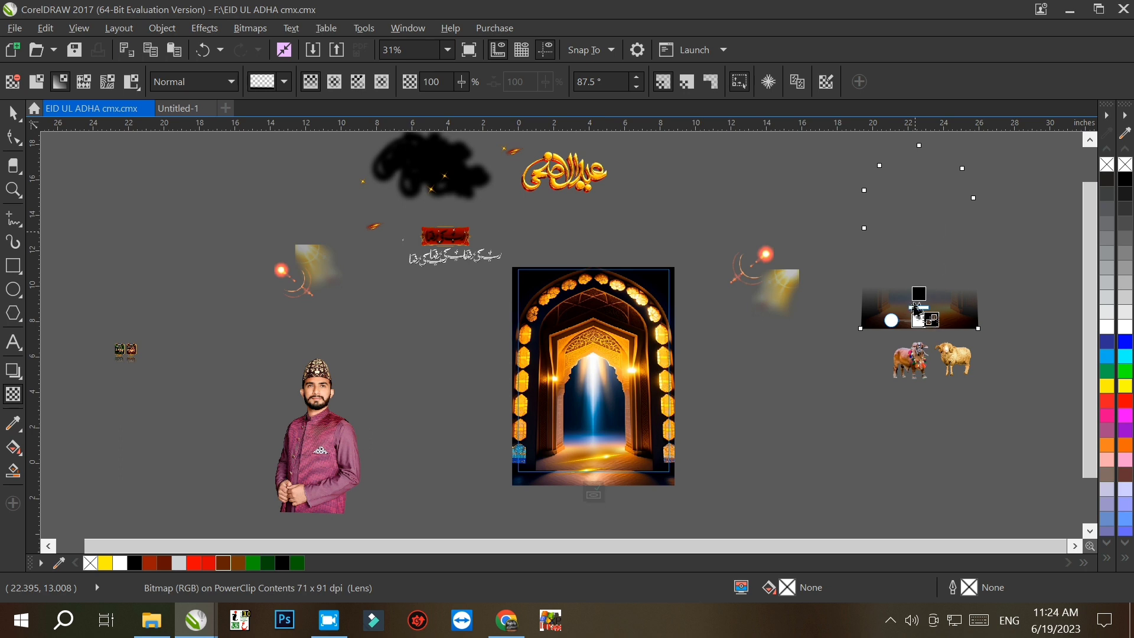
{"action": "left_click_drag", "start_coordinate": [918, 294], "coordinate": [919, 146]}
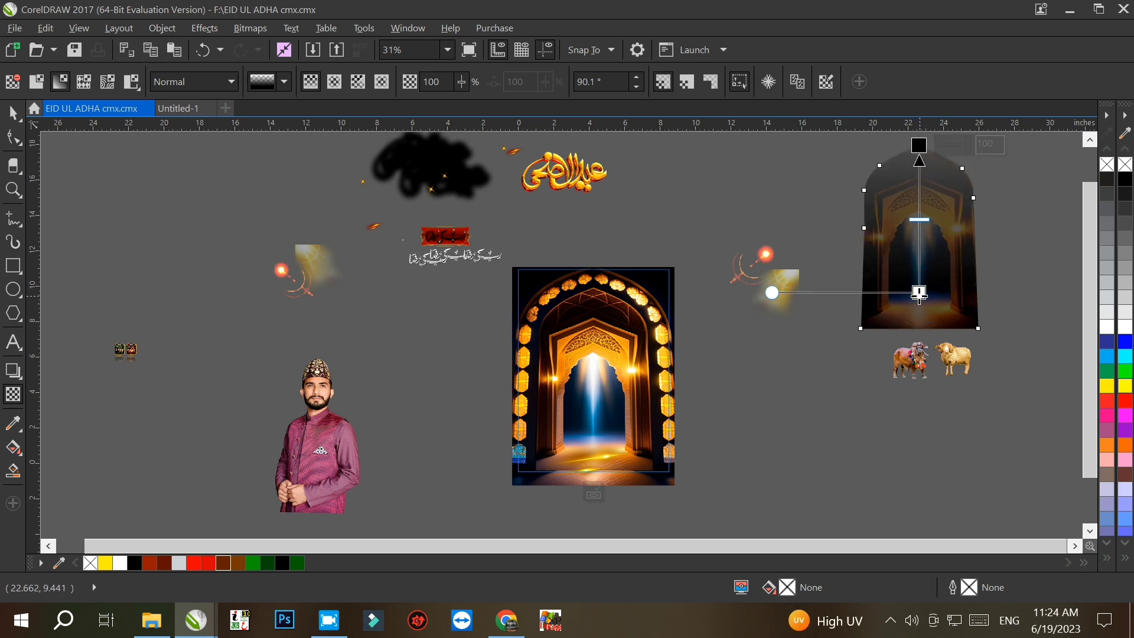
{"action": "left_click_drag", "start_coordinate": [918, 294], "coordinate": [919, 221]}
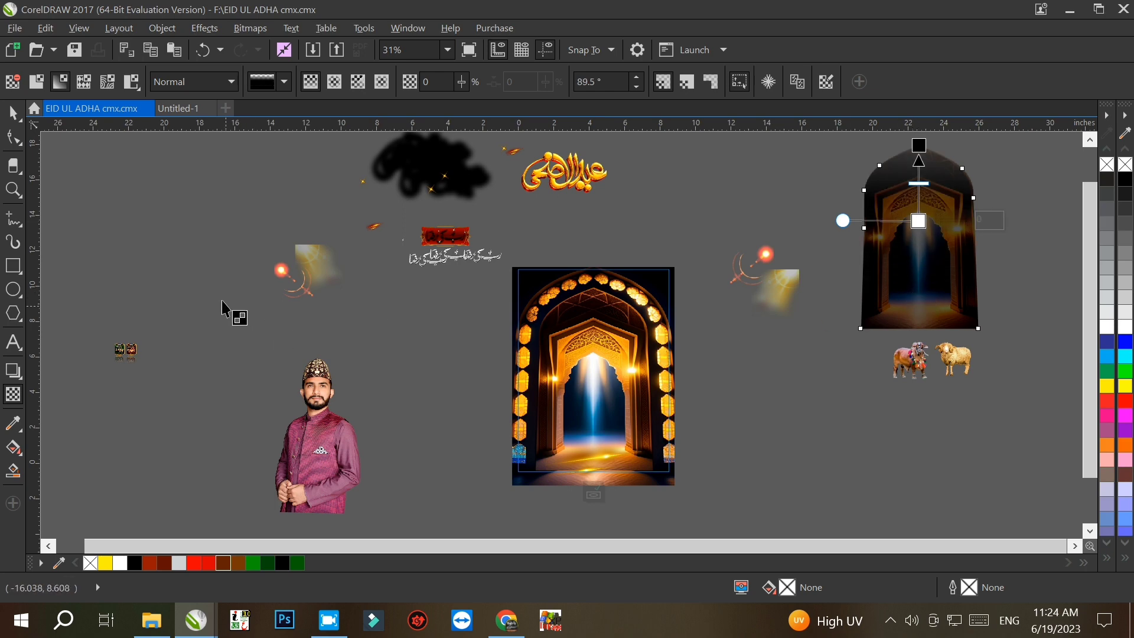
{"action": "left_click", "coordinate": [14, 113]}
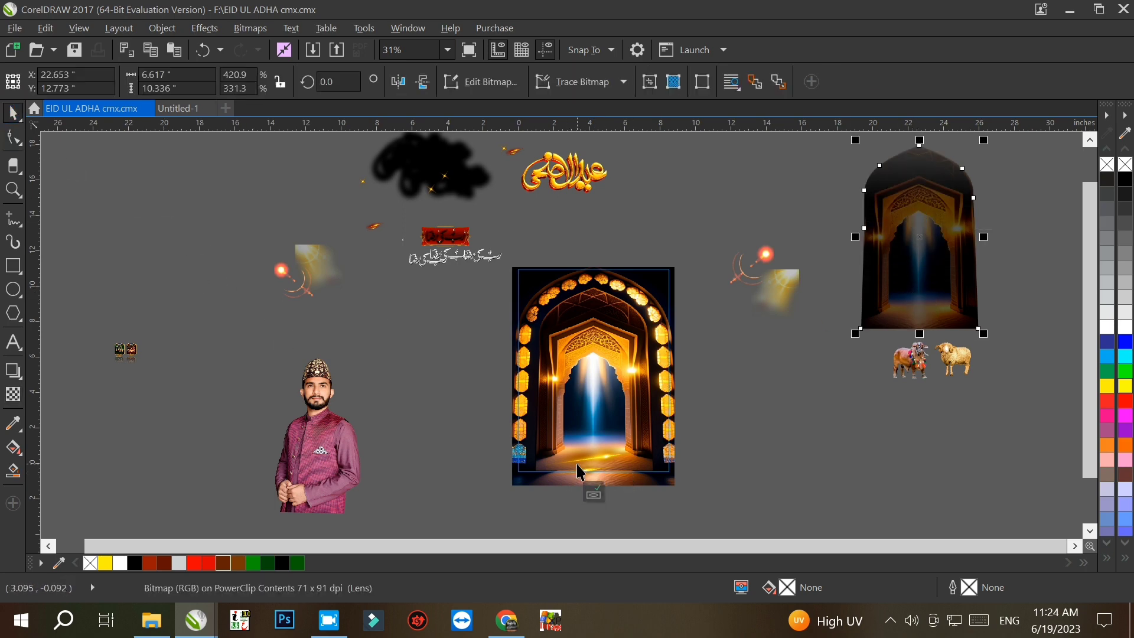
Move the golden light streak from the poster's floor to the empty area below the two animals
{"action": "left_click", "coordinate": [734, 491]}
{"action": "left_click_drag", "start_coordinate": [437, 399], "coordinate": [672, 509]}
{"action": "mouse_move", "coordinate": [596, 470]}
{"action": "left_mouse_down"}
{"action": "mouse_move", "coordinate": [769, 461]}
{"action": "mouse_move", "coordinate": [966, 432]}
{"action": "left_mouse_up"}
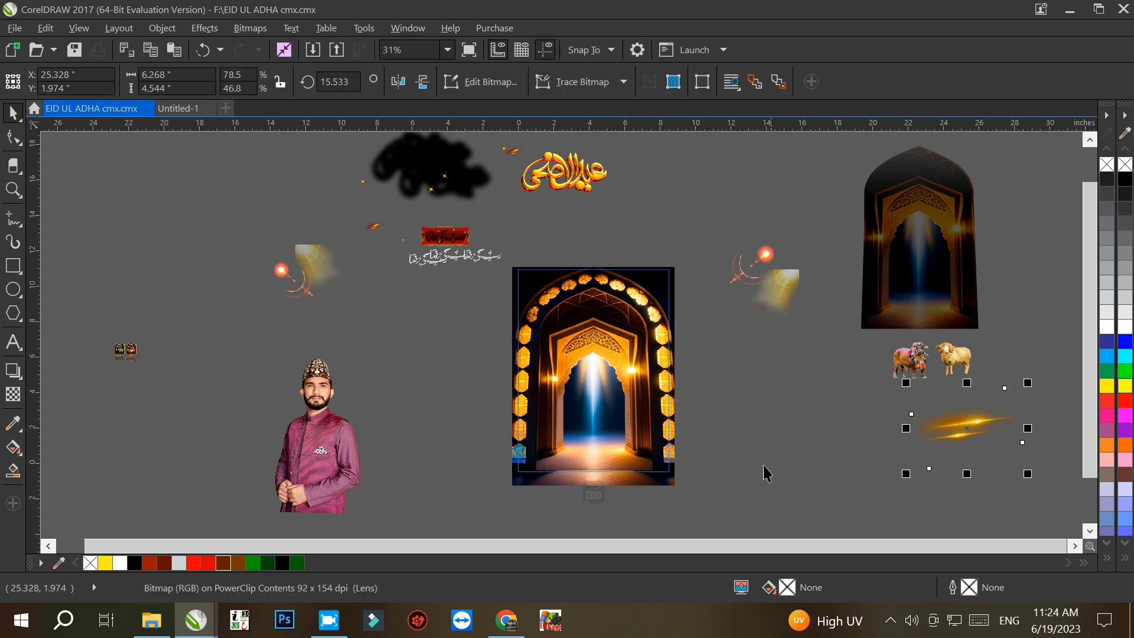
Move the opaque inner archway cut-out from the poster to the empty area right of it
{"action": "left_click", "coordinate": [679, 476]}
{"action": "left_click", "coordinate": [598, 393]}
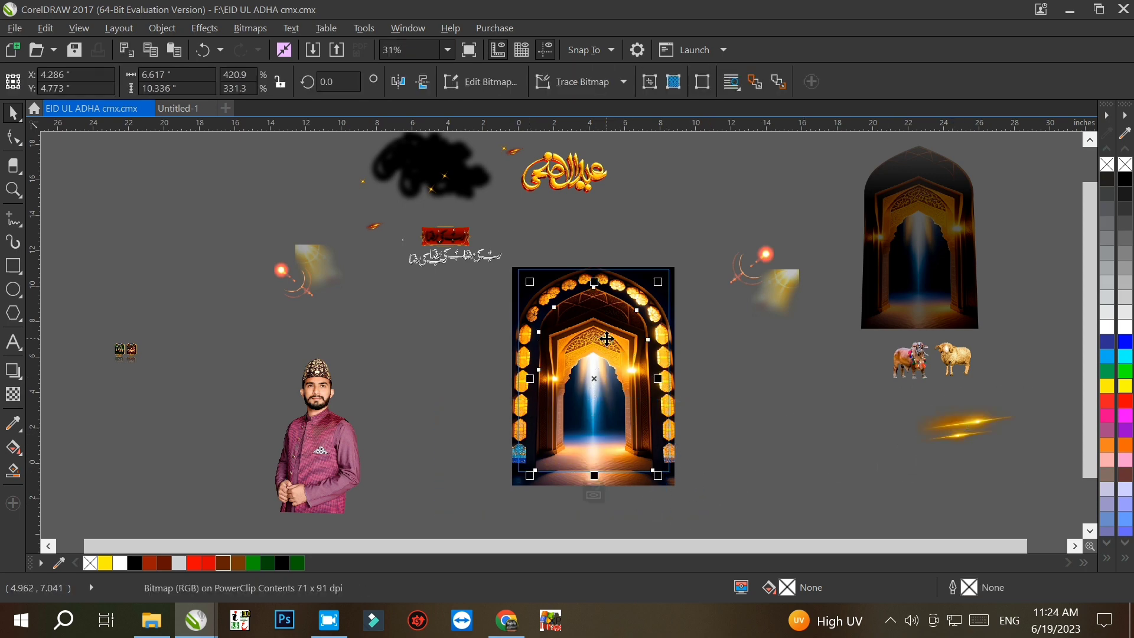
{"action": "left_click_drag", "start_coordinate": [606, 338], "coordinate": [775, 379]}
{"action": "left_click", "coordinate": [607, 371]}
{"action": "left_click", "coordinate": [755, 389]}
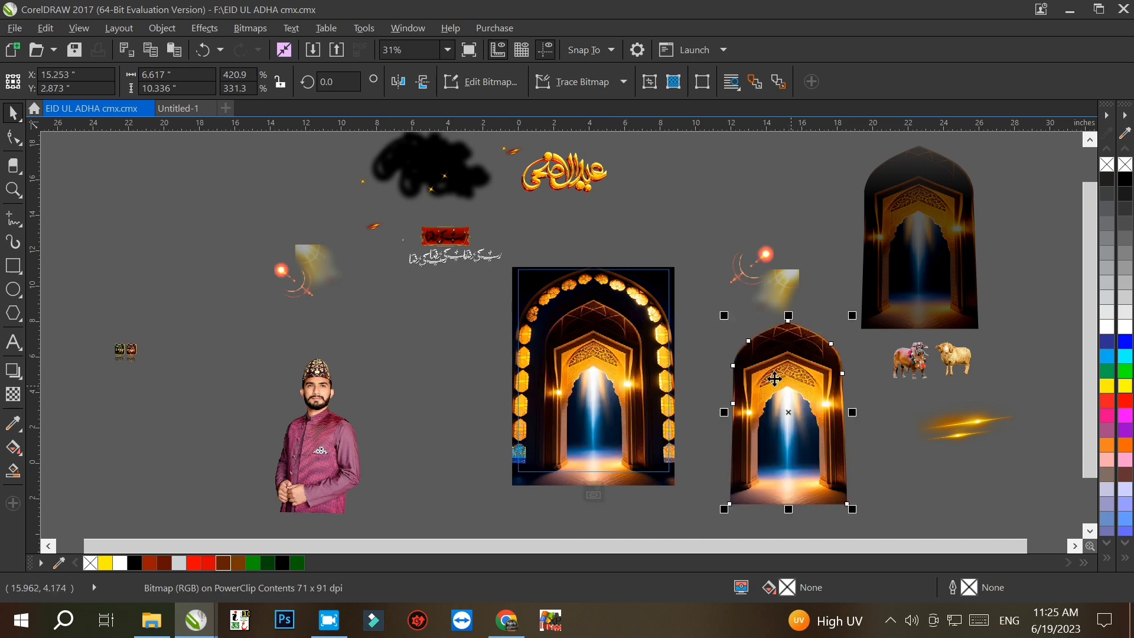
Move the full archway background with the glowing lamp border off the page to the empty area on the left
{"action": "left_click", "coordinate": [631, 355]}
{"action": "left_click_drag", "start_coordinate": [632, 355], "coordinate": [229, 283]}
{"action": "scroll", "coordinate": [612, 339], "scroll_direction": "down", "scroll_amount": 2}
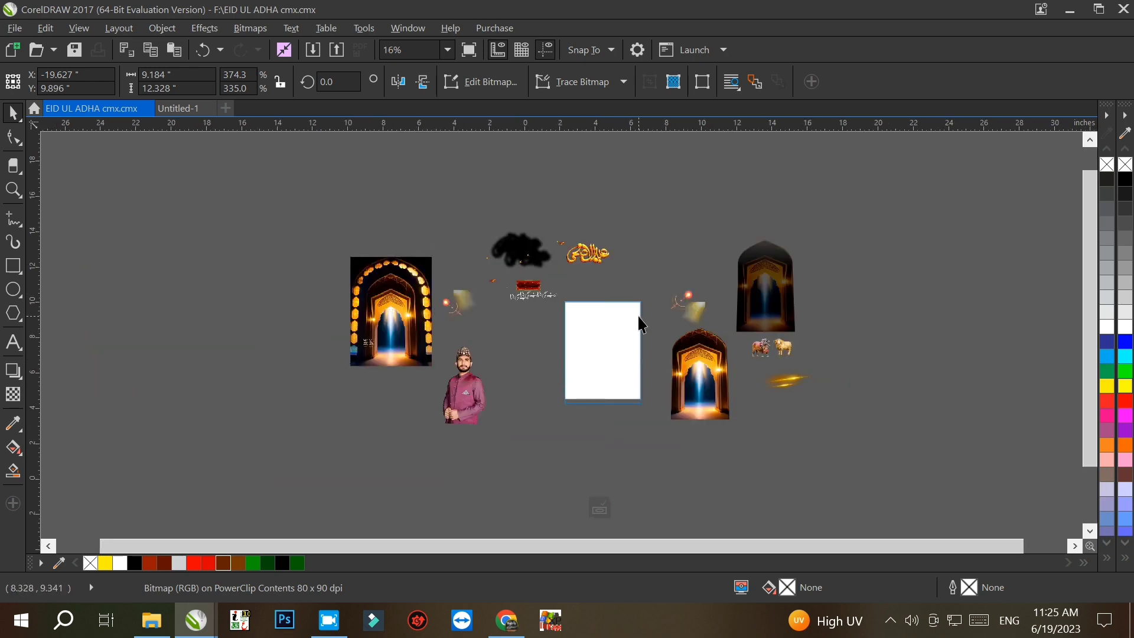
Undo the moves of the full archway background, the opaque inner archway cut-out and the golden light streak
{"action": "scroll", "coordinate": [639, 319], "scroll_direction": "up", "scroll_amount": 2}
{"action": "key", "text": "ctrl+z"}
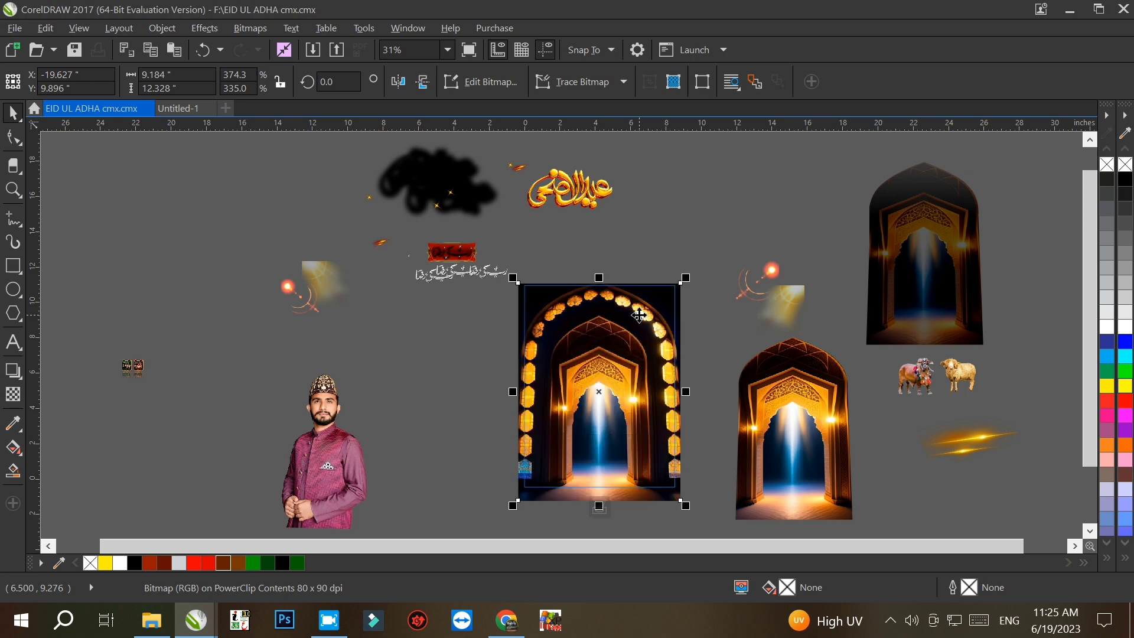
{"action": "key", "text": "ctrl+z"}
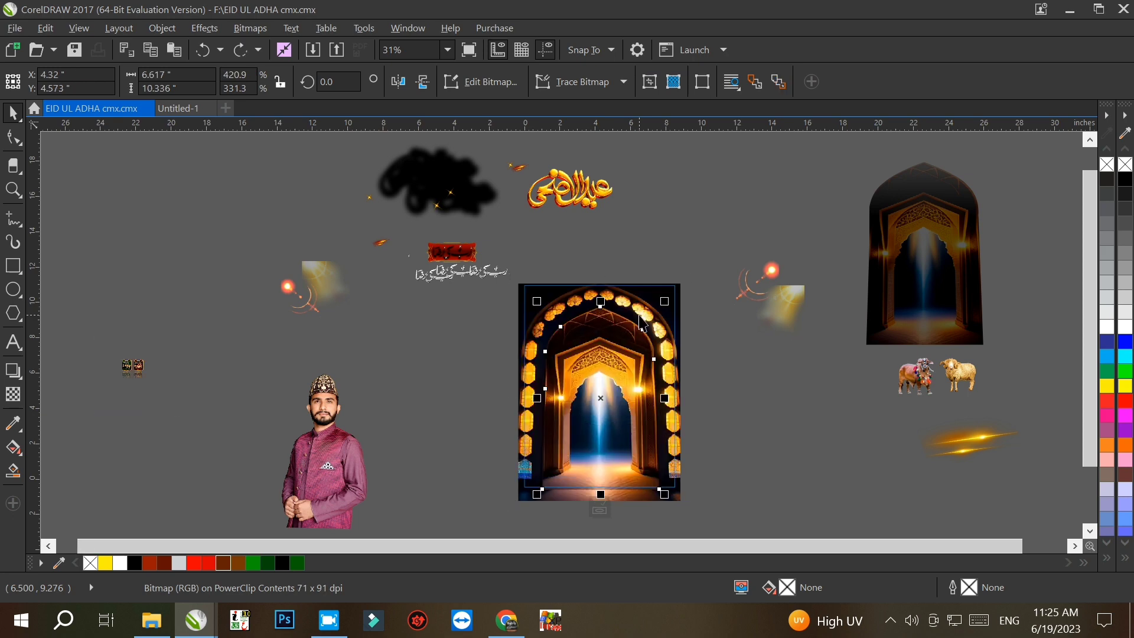
{"action": "key", "text": "ctrl+z"}
{"action": "key", "text": "ctrl+z"}
{"action": "key", "text": "ctrl+z"}
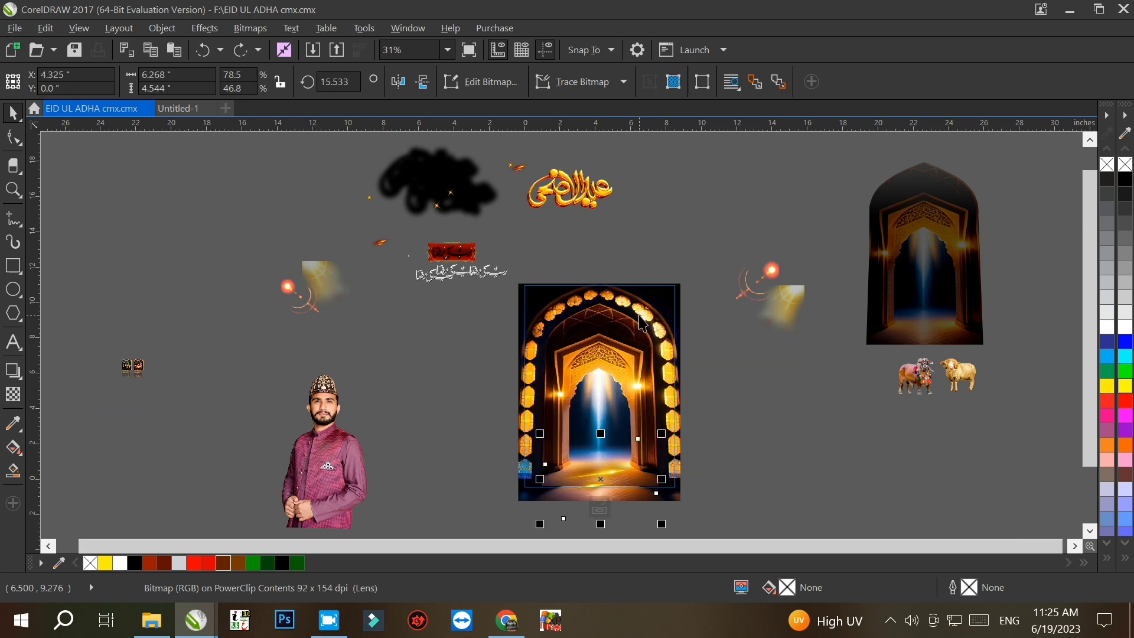
Undo the transparency edits on the faded archway overlay and its move off the poster, along with the latest slogan text move
{"action": "key", "text": "ctrl+z"}
{"action": "key", "text": "ctrl+z"}
{"action": "key", "text": "ctrl+z"}
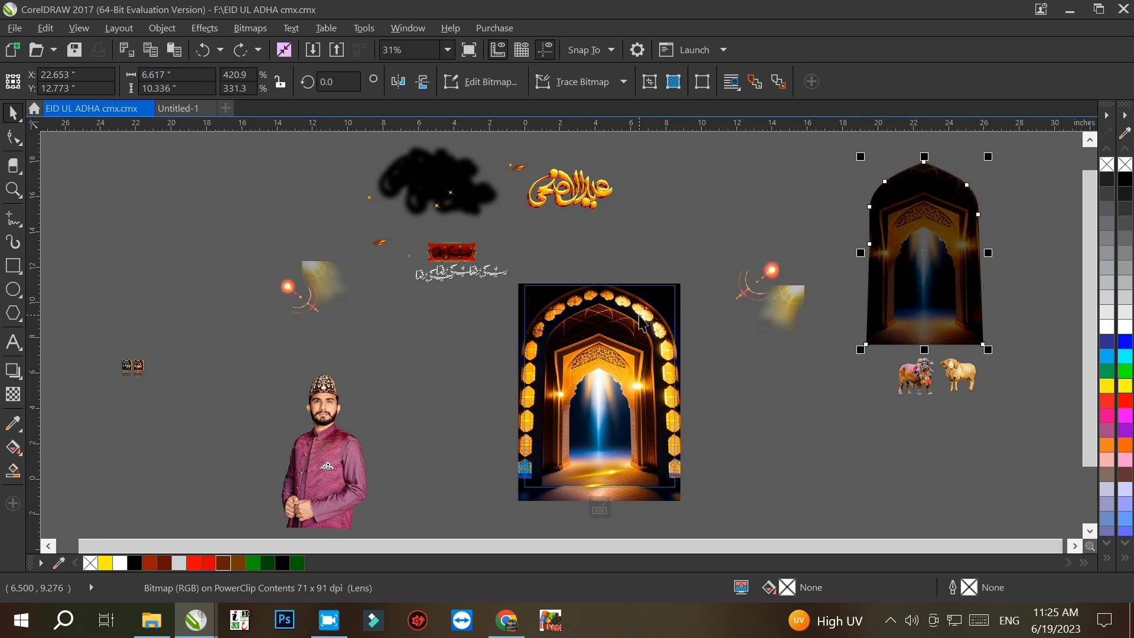
{"action": "key", "text": "ctrl+z"}
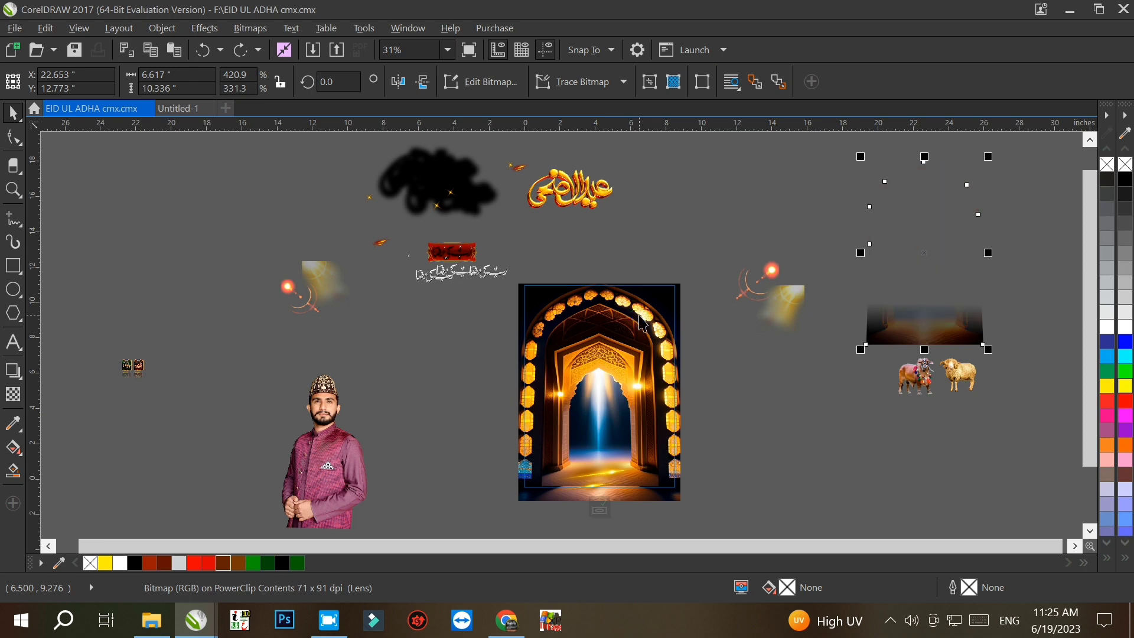
{"action": "key", "text": "p"}
{"action": "key", "text": "ctrl+z"}
{"action": "key", "text": "ctrl+z"}
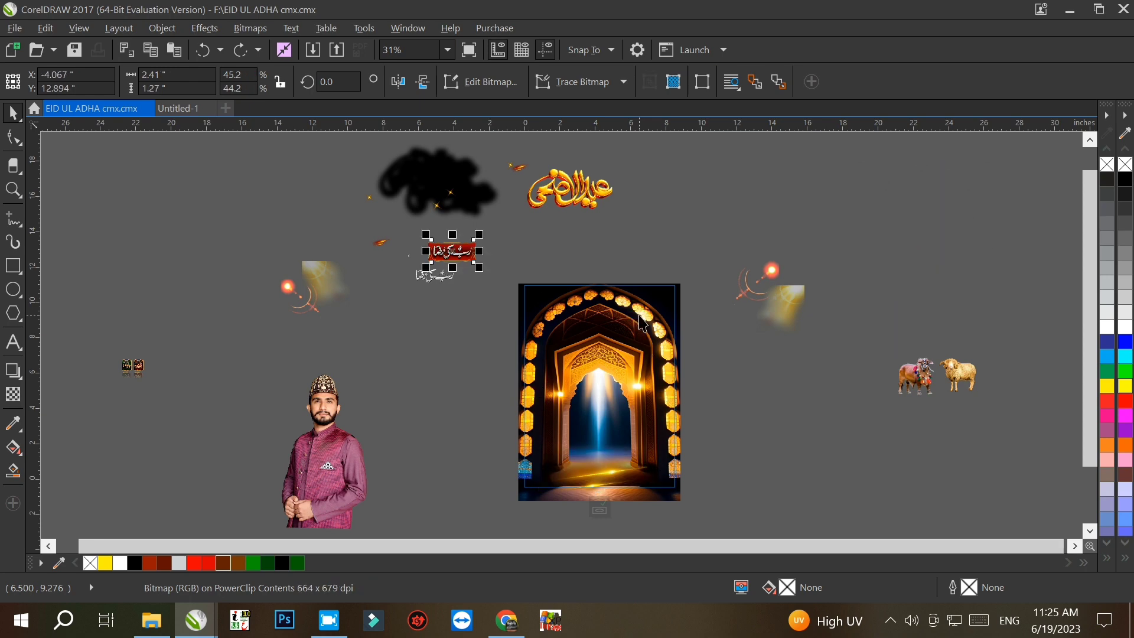
Undo the separation of the slogan's white lettering, sparkles and red banner layers until the slogan is reassembled
{"action": "key", "text": "Tab"}
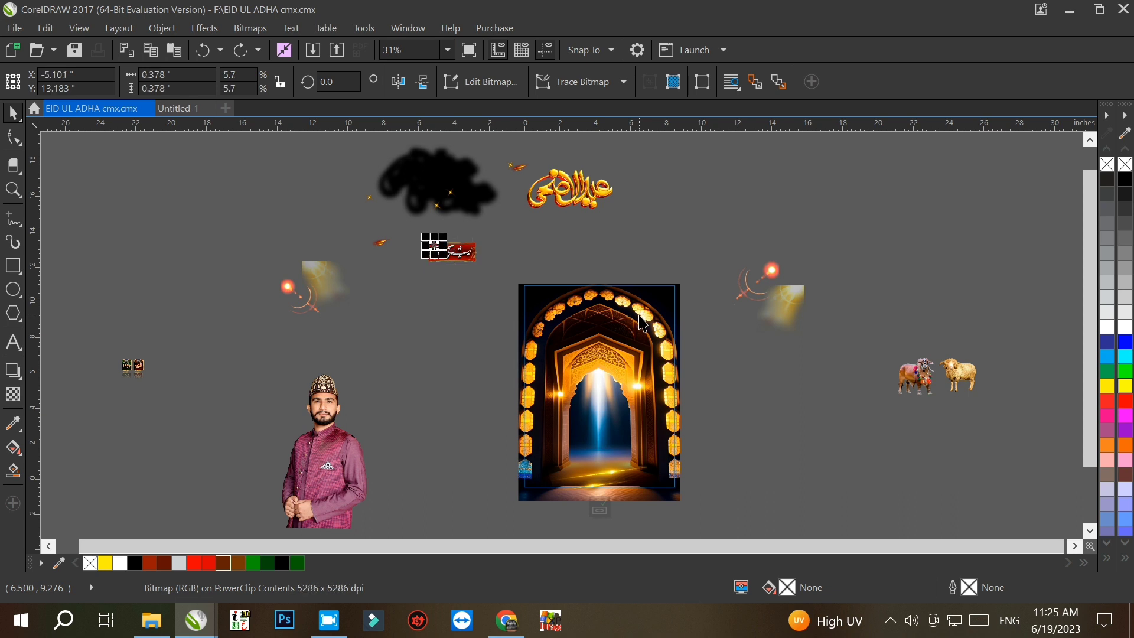
{"action": "key", "text": "Tab"}
{"action": "key", "text": "Tab"}
{"action": "key", "text": "Tab"}
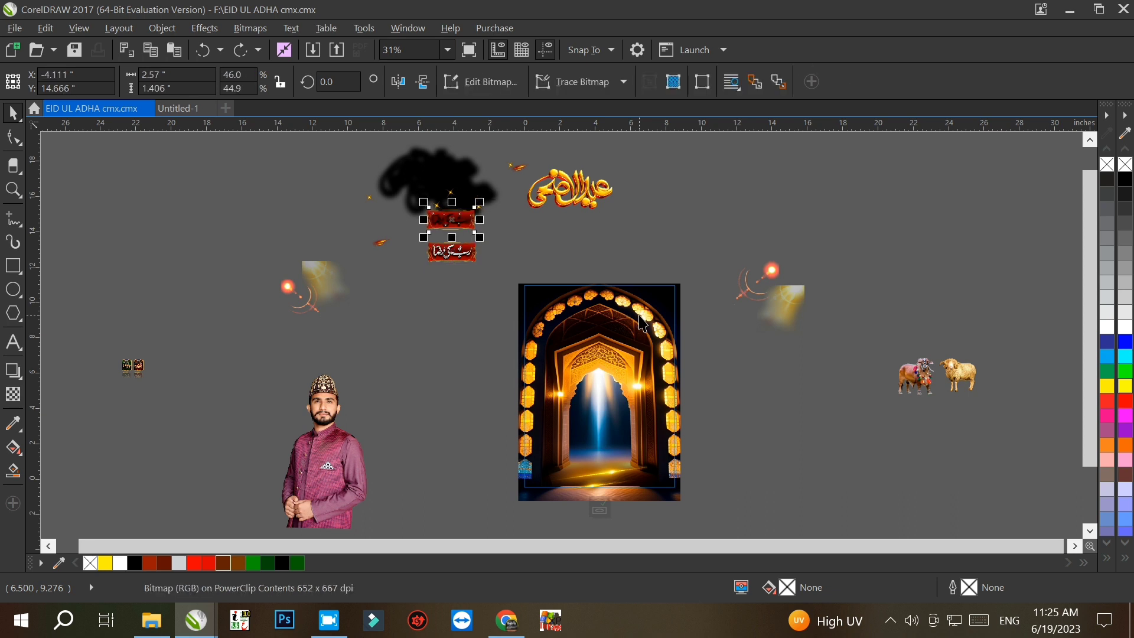
{"action": "key", "text": "Tab"}
{"action": "key", "text": "ctrl+z"}
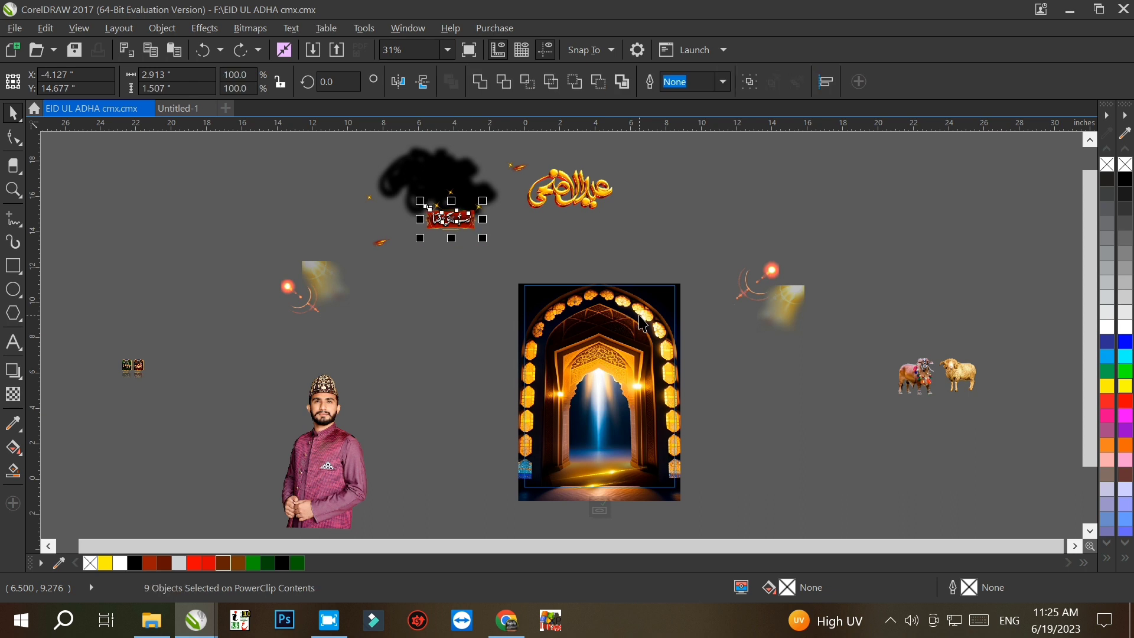
Undo the moves of the small ornaments, the black glow and the gold calligraphy until the title sits on its glow
{"action": "key", "text": "ctrl+z"}
{"action": "key", "text": "ctrl+z"}
{"action": "key", "text": "ctrl+z"}
{"action": "key", "text": "ctrl+z"}
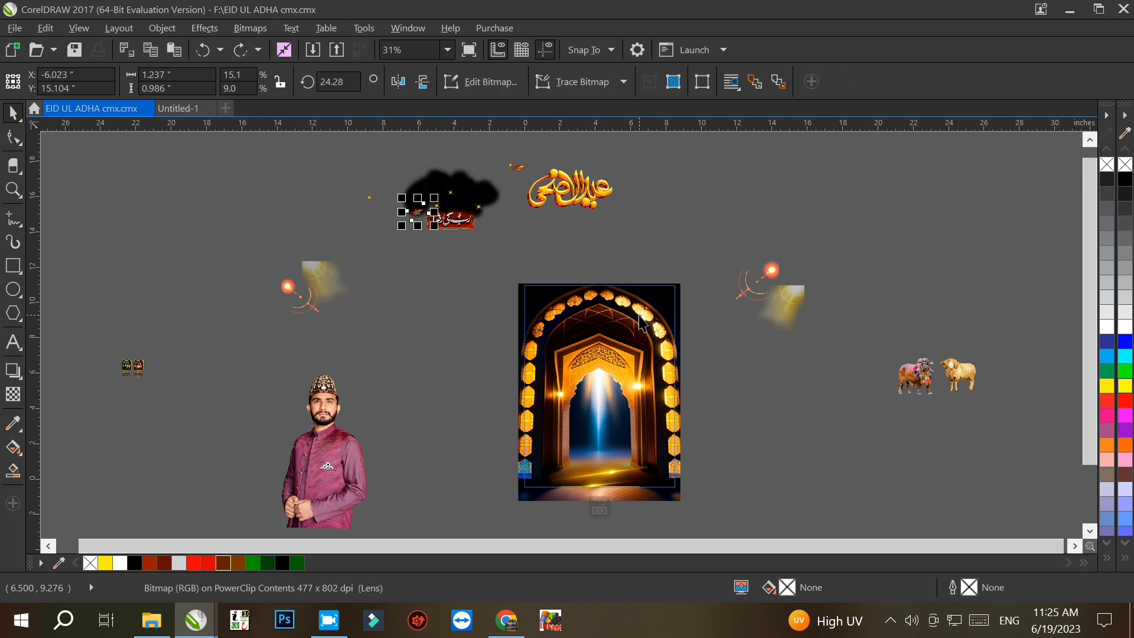
{"action": "key", "text": "ctrl+z"}
{"action": "key", "text": "ctrl+z"}
{"action": "key", "text": "ctrl+z"}
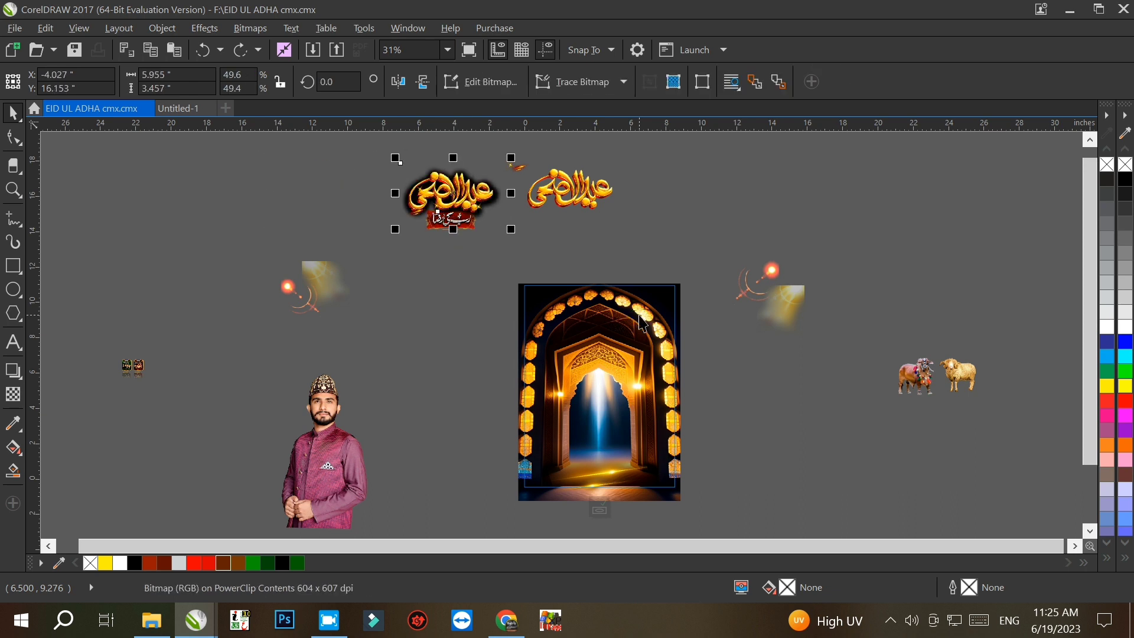
Undo the remaining title separation and the move of the whole title and slogan, restoring them to the poster's upper part
{"action": "key", "text": "Tab"}
{"action": "key", "text": "Tab"}
{"action": "key", "text": "Tab"}
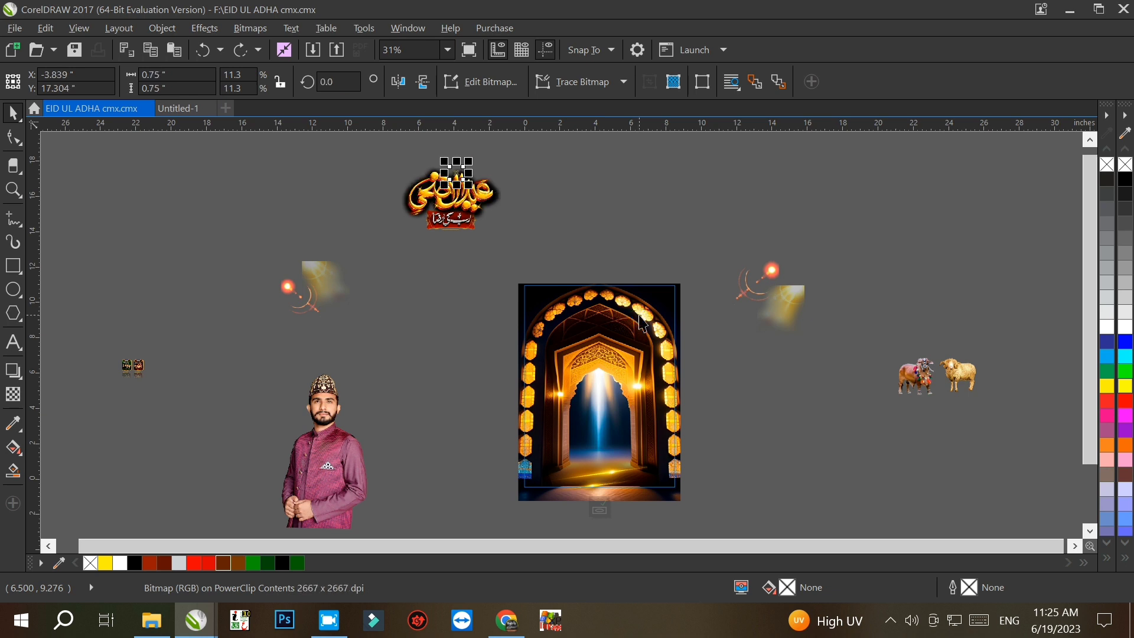
{"action": "key", "text": "ctrl+z"}
{"action": "key", "text": "ctrl+z"}
{"action": "key", "text": "ctrl+z"}
{"action": "key", "text": "ctrl+z"}
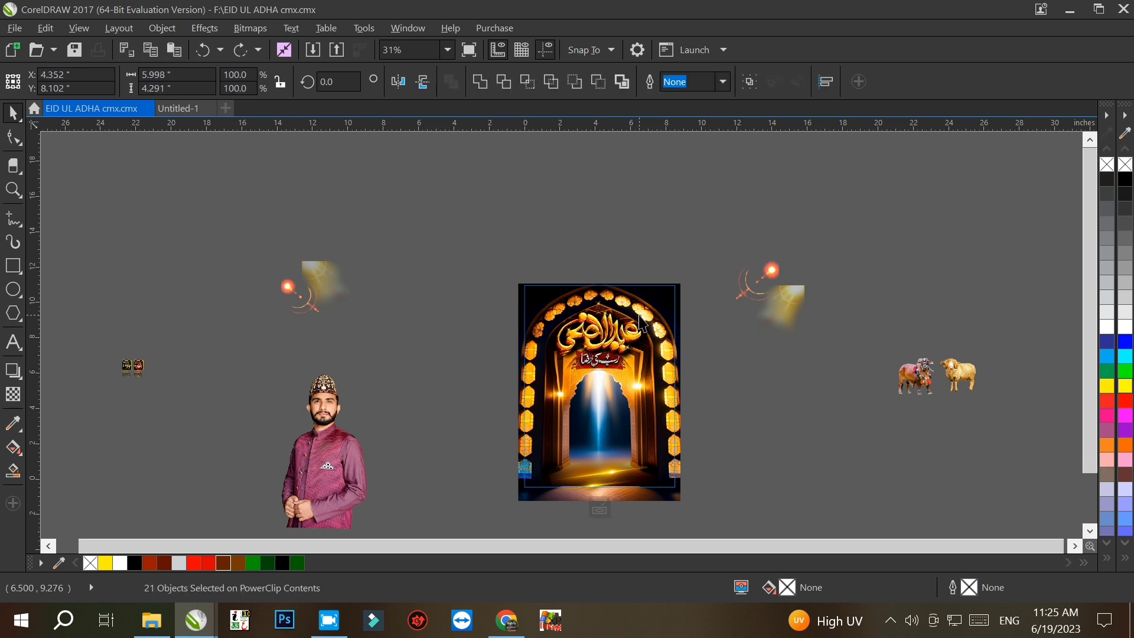
Undo the move of the man's portrait so that it stands in the poster's archway
{"action": "key", "text": "ctrl+z"}
{"action": "key", "text": "ctrl+z"}
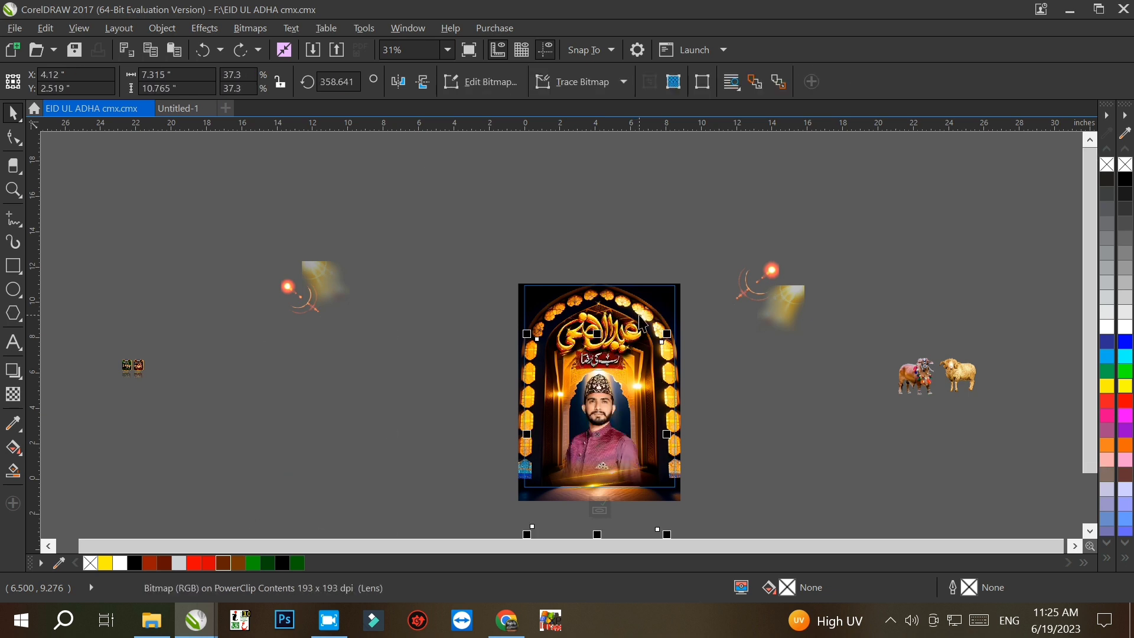
{"action": "key", "text": "F4"}
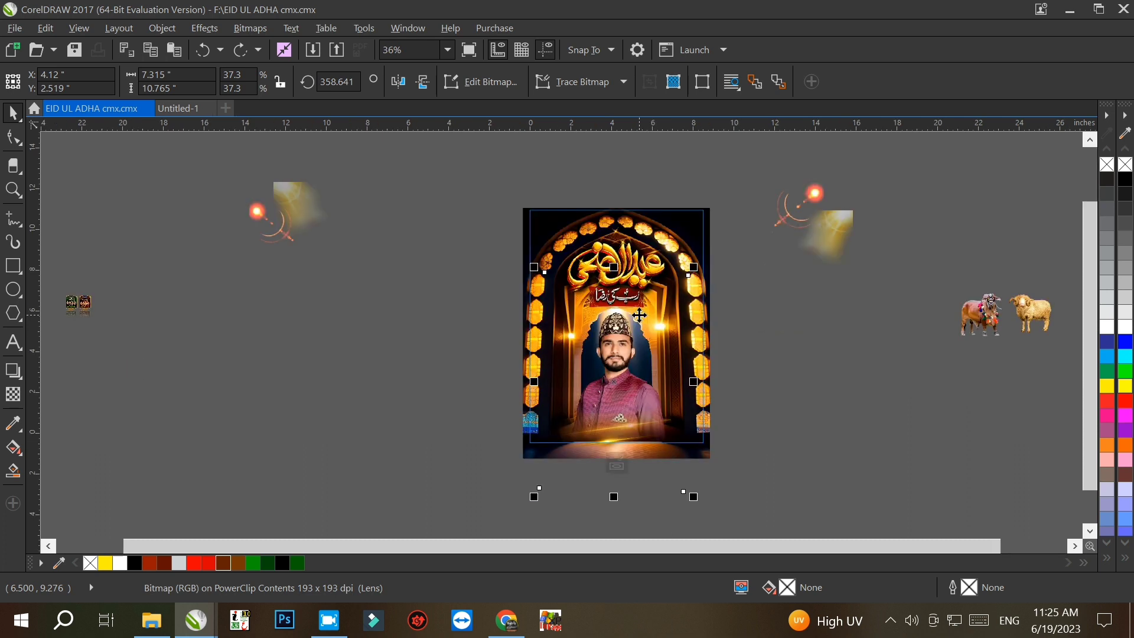
Undo the moves of the golden light rays and red lens flares, restoring them to the poster's two upper corners
{"action": "key", "text": "ctrl+z"}
{"action": "key", "text": "ctrl+z"}
{"action": "key", "text": "ctrl+z"}
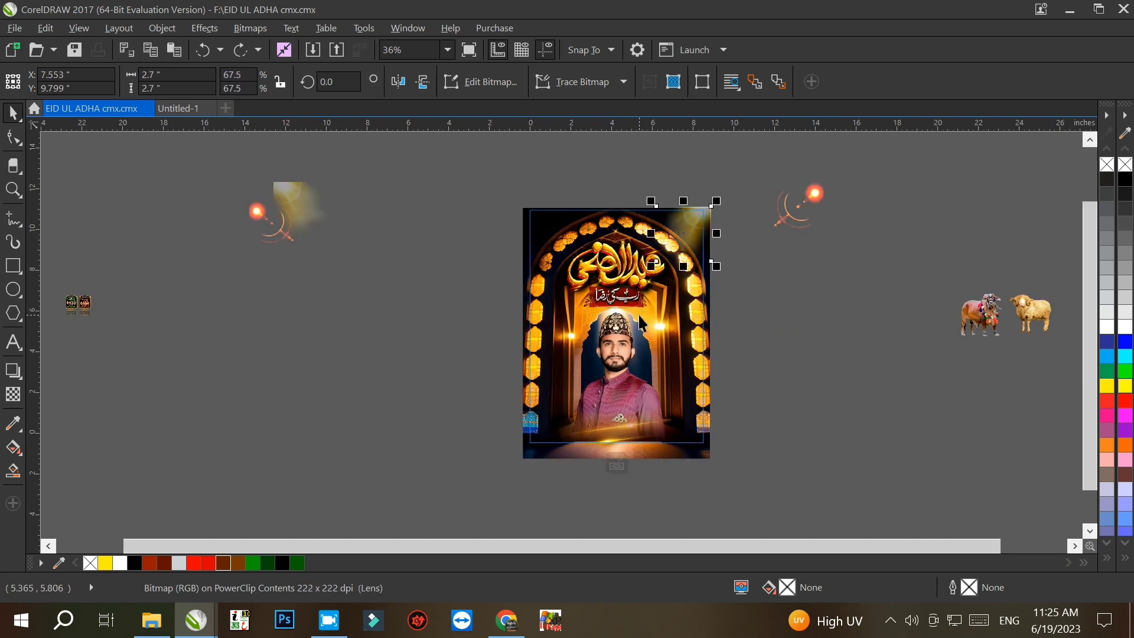
{"action": "key", "text": "ctrl+z"}
{"action": "key", "text": "ctrl+z"}
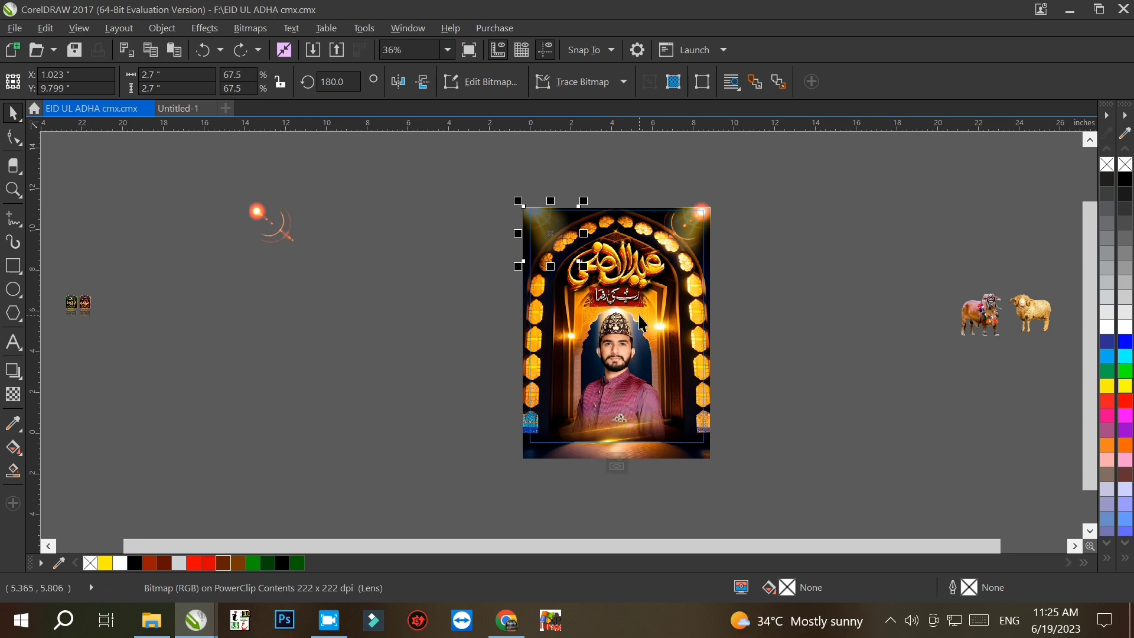
{"action": "key", "text": "ctrl+z"}
{"action": "key", "text": "Tab"}
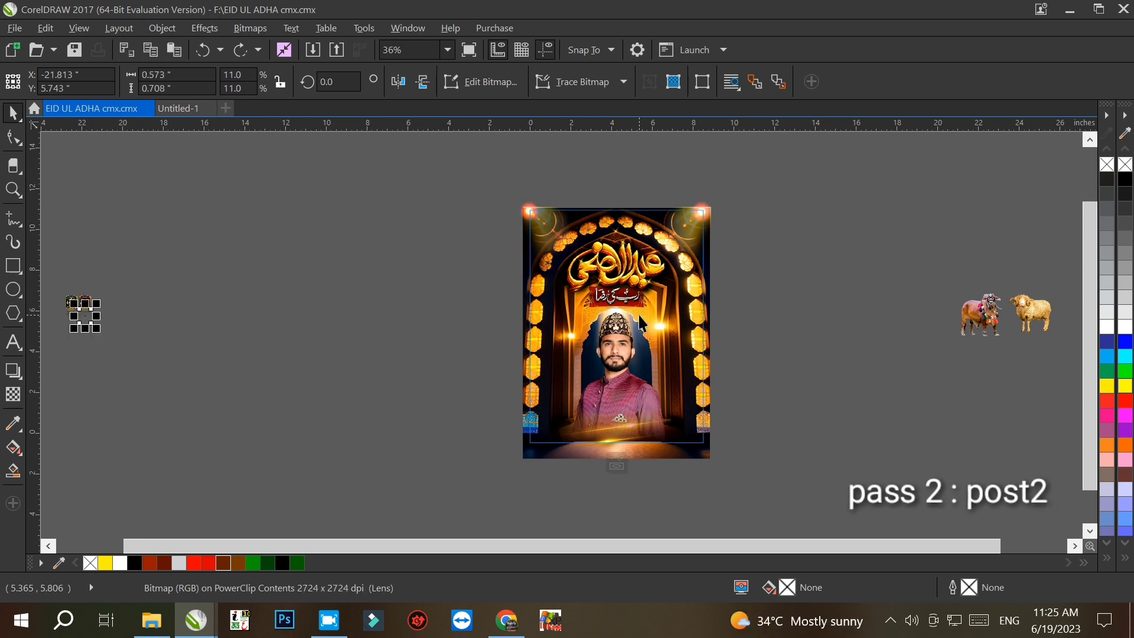
Undo the separation and moves of the two small calligraphy emblems, restoring them to either side of the portrait
{"action": "key", "text": "ctrl+z"}
{"action": "key", "text": "ctrl+z"}
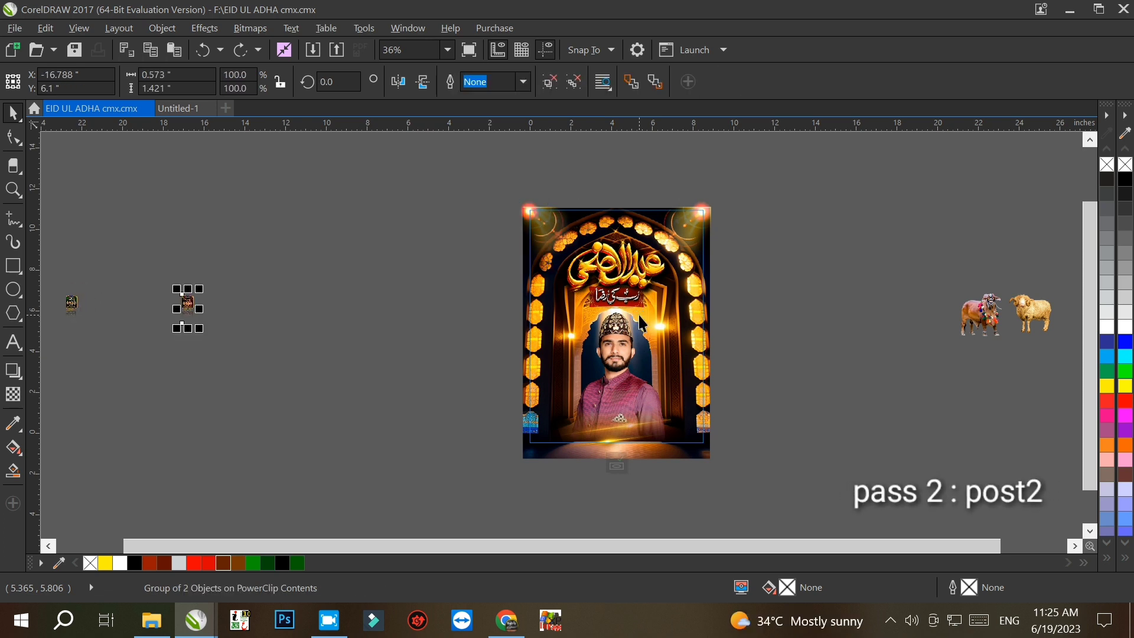
{"action": "key", "text": "ctrl+z"}
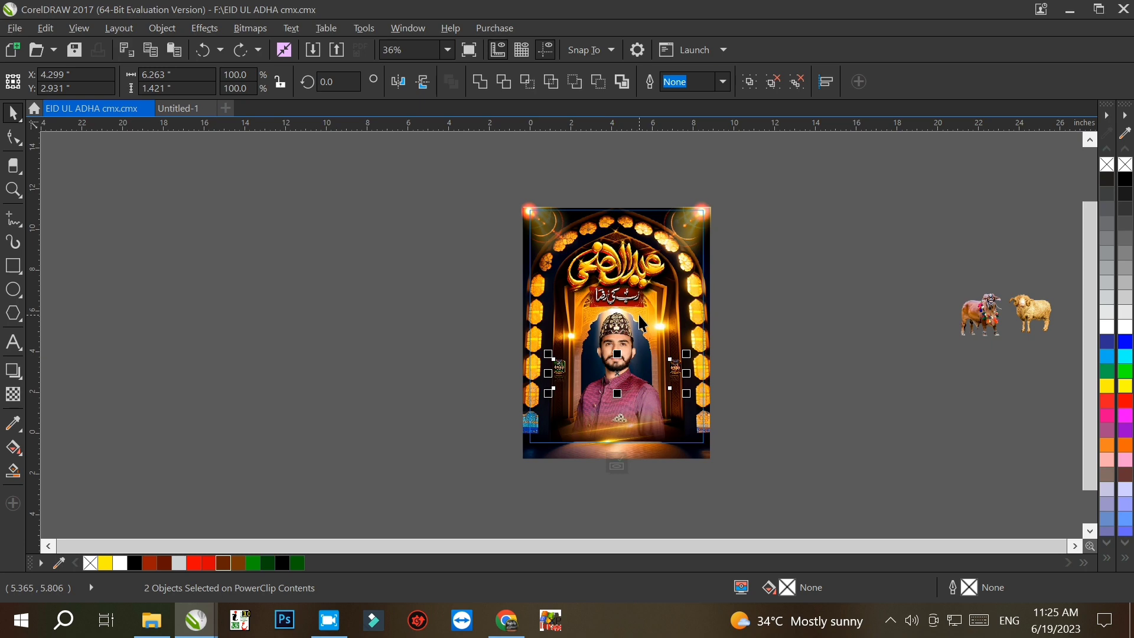
Undo the moves of the bull and the sheep, restoring both animals to the poster's lower corners
{"action": "key", "text": "F4"}
{"action": "key", "text": "ctrl+z"}
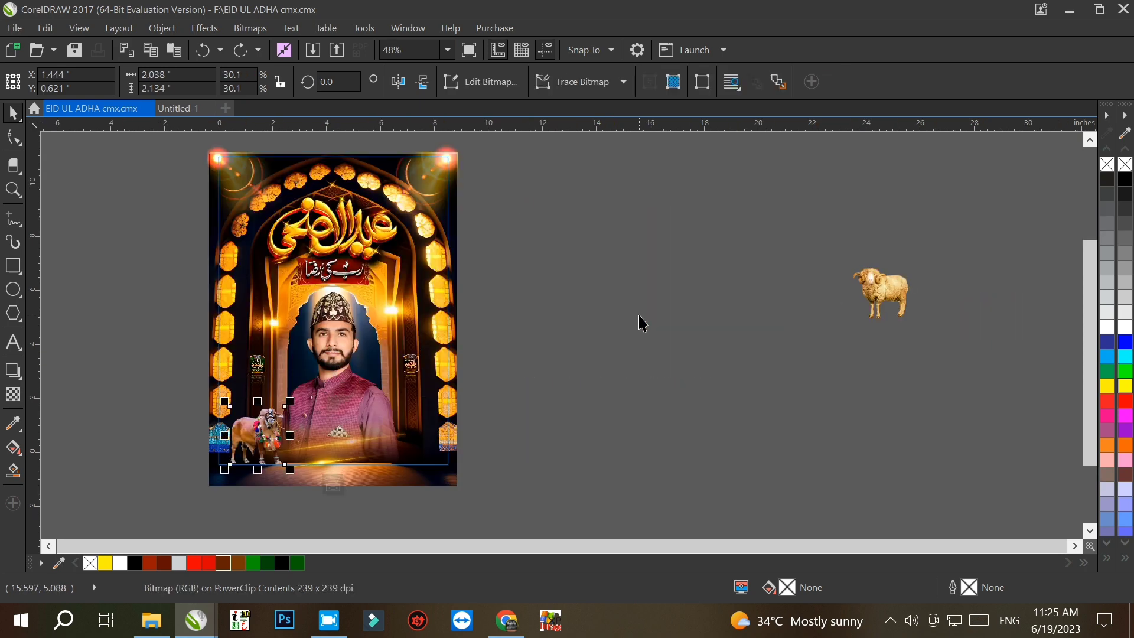
{"action": "key", "text": "ctrl+z"}
{"action": "key", "text": "F4"}
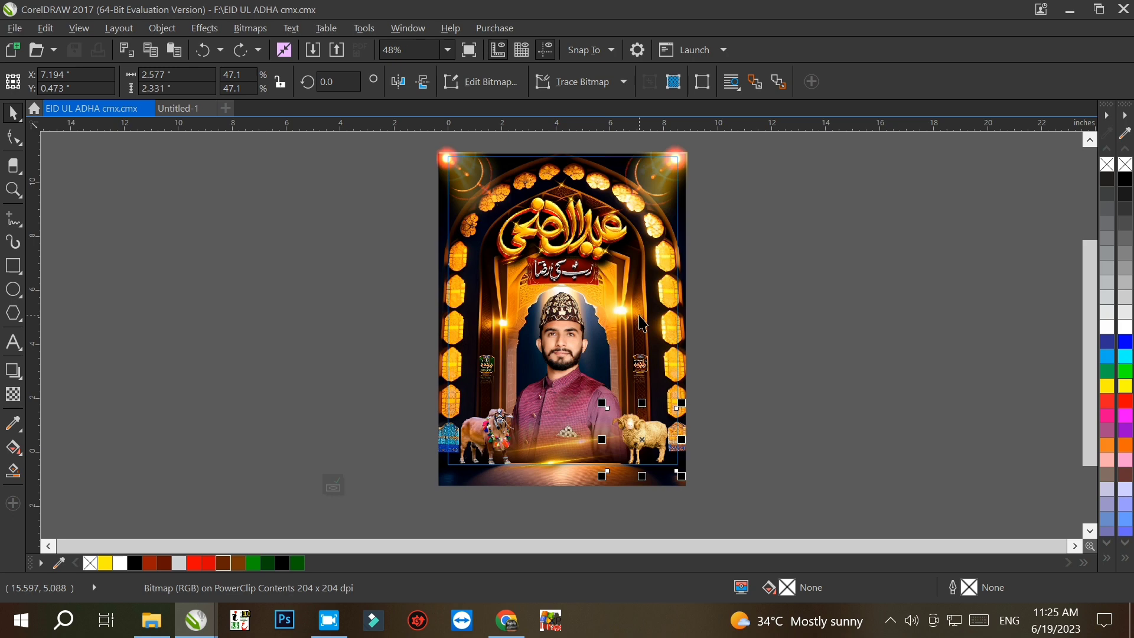
Leave the PowerClip contents, fit the whole poster in view and deselect it
{"action": "key", "text": "ctrl+z"}
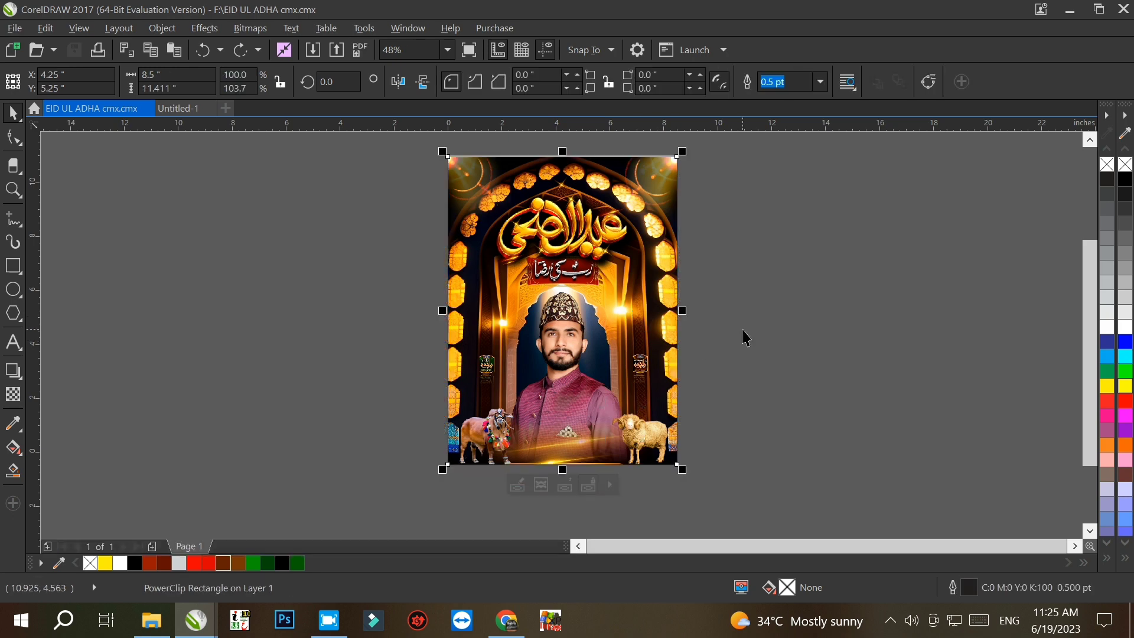
{"action": "key", "text": "shift+F2"}
{"action": "left_click", "coordinate": [841, 281]}
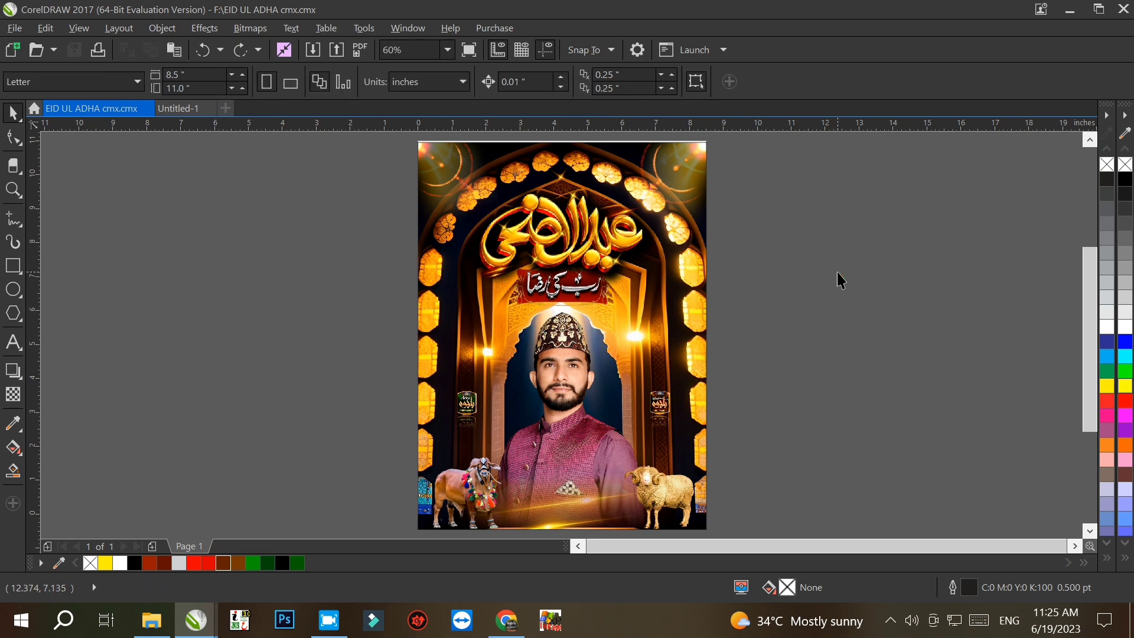